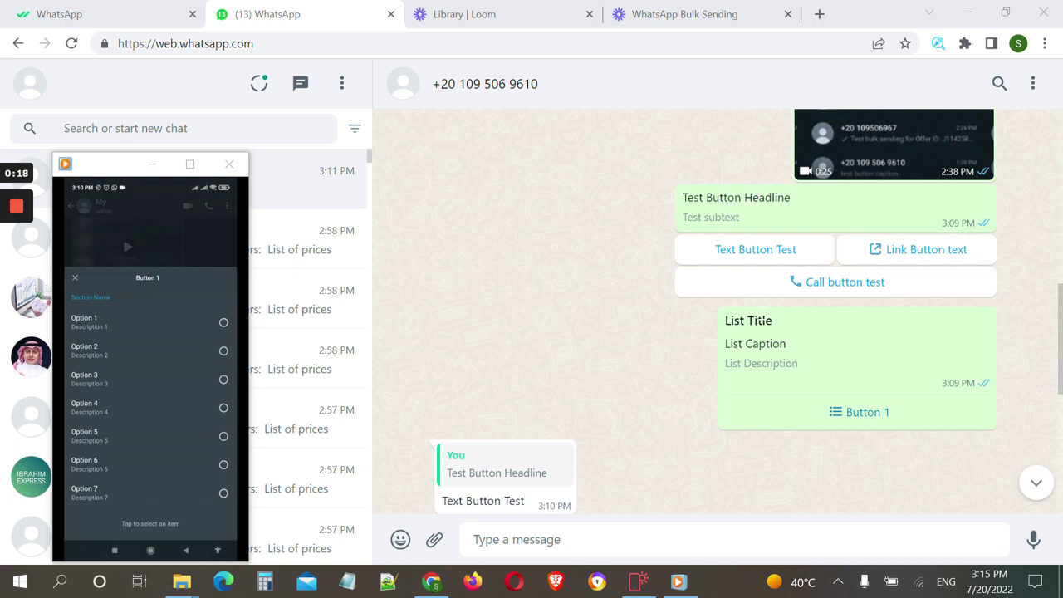
Bring the phone recording back and rewind it briefly to replay it
{"action": "left_click_drag", "start_coordinate": [727, 321], "coordinate": [770, 363]}
{"action": "left_click", "coordinate": [665, 498]}
{"action": "left_click", "coordinate": [677, 586]}
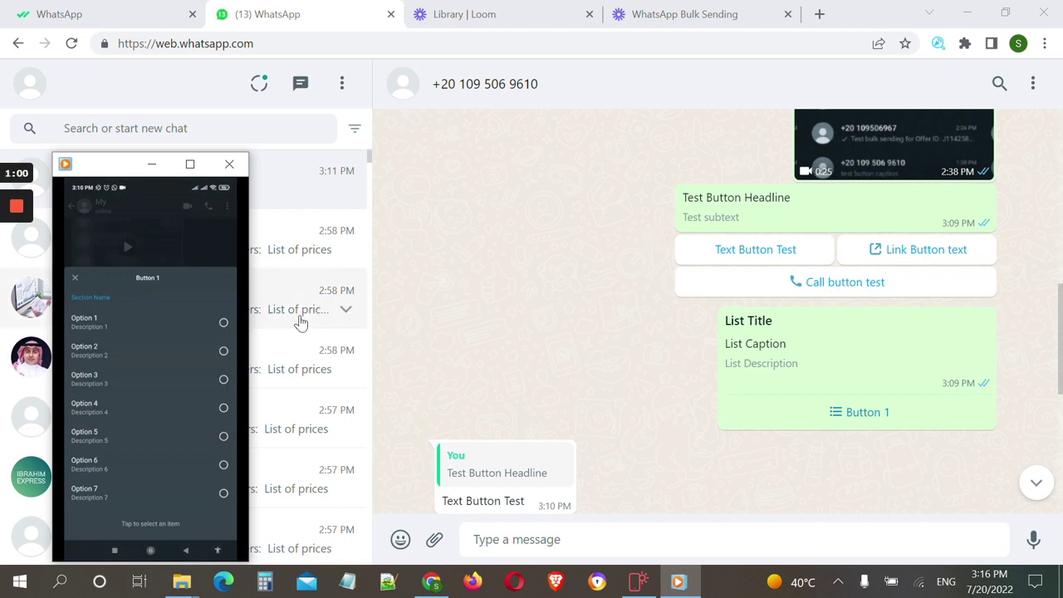
{"action": "left_click", "coordinate": [117, 507]}
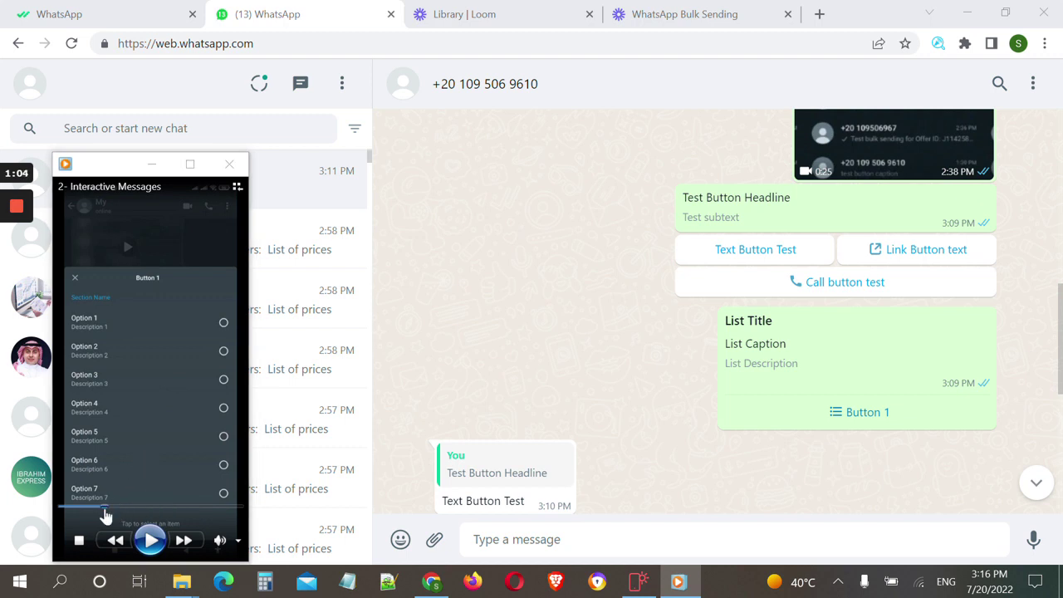
{"action": "left_click", "coordinate": [149, 540]}
{"action": "left_click", "coordinate": [148, 540]}
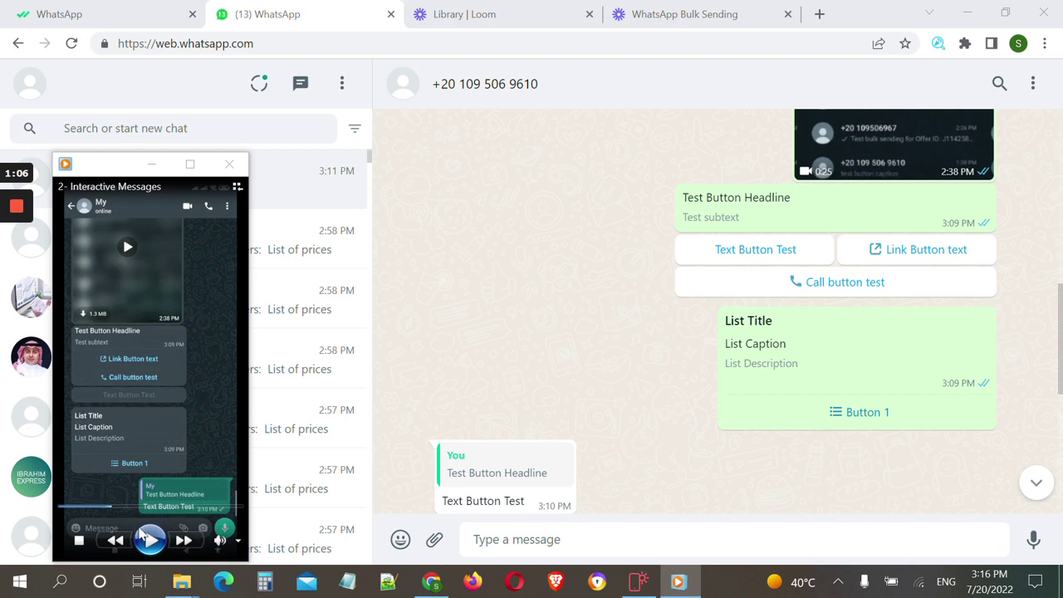
Scrub through the phone recording, pausing on the link prompt and the Button 1 options
{"action": "left_click", "coordinate": [88, 505]}
{"action": "left_click_drag", "start_coordinate": [80, 507], "coordinate": [73, 506]}
{"action": "left_click", "coordinate": [149, 541]}
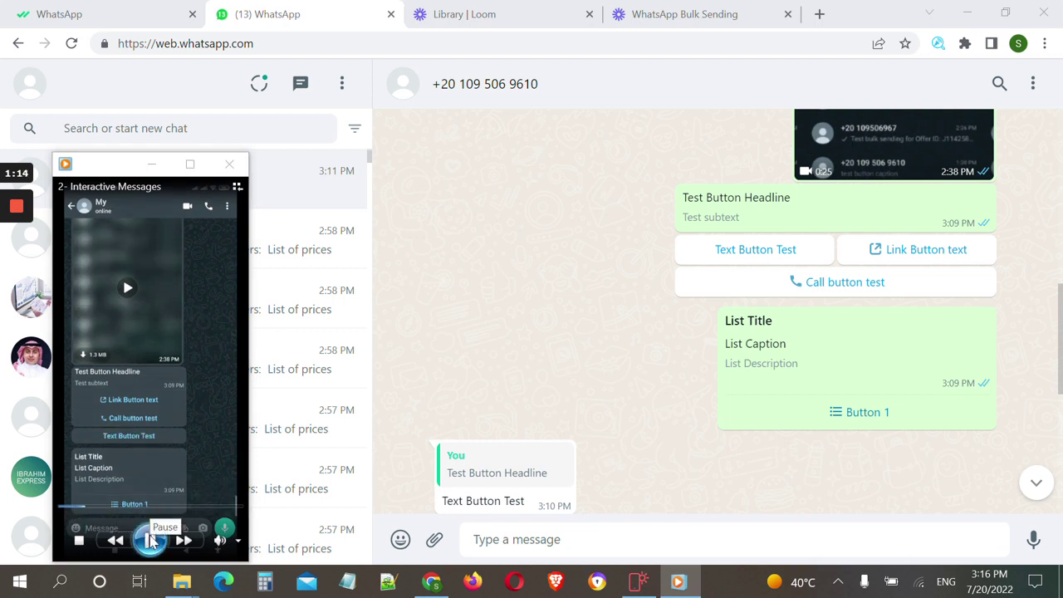
{"action": "left_click", "coordinate": [149, 541]}
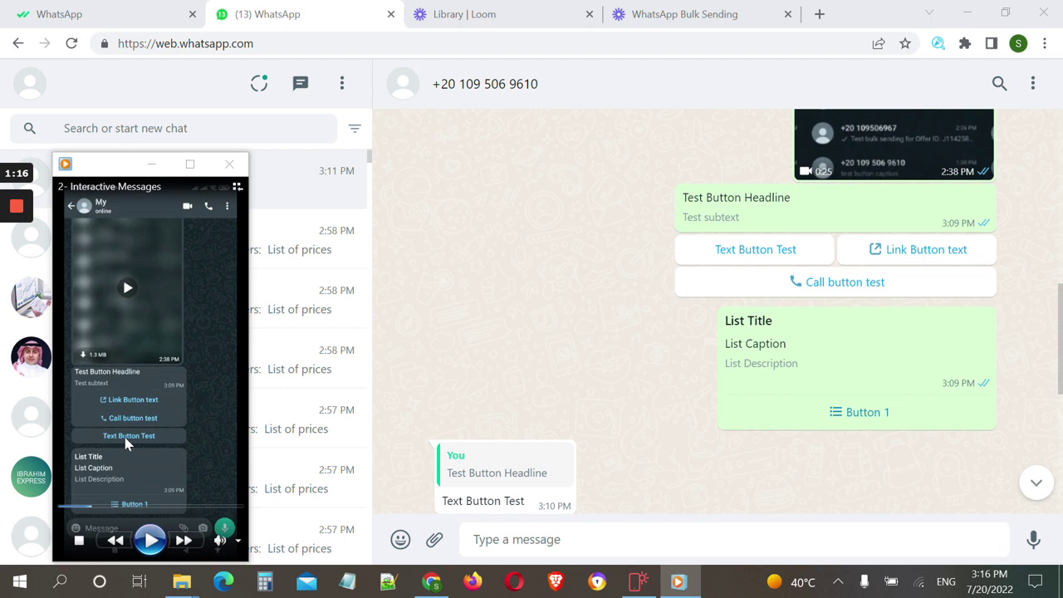
{"action": "left_click", "coordinate": [149, 541]}
{"action": "left_click", "coordinate": [149, 542]}
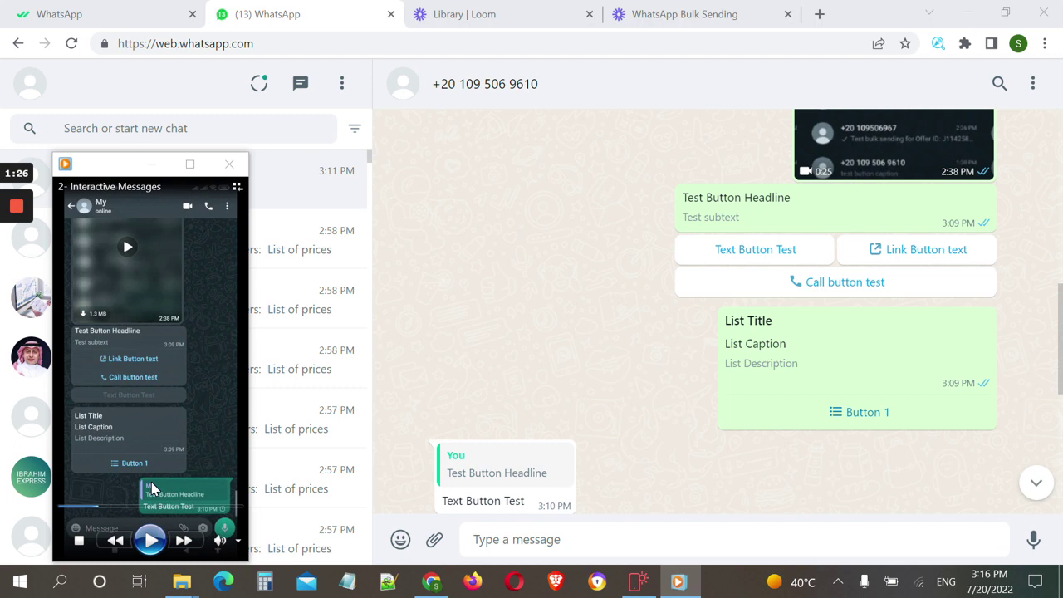
{"action": "left_click", "coordinate": [150, 540]}
{"action": "left_click", "coordinate": [150, 540]}
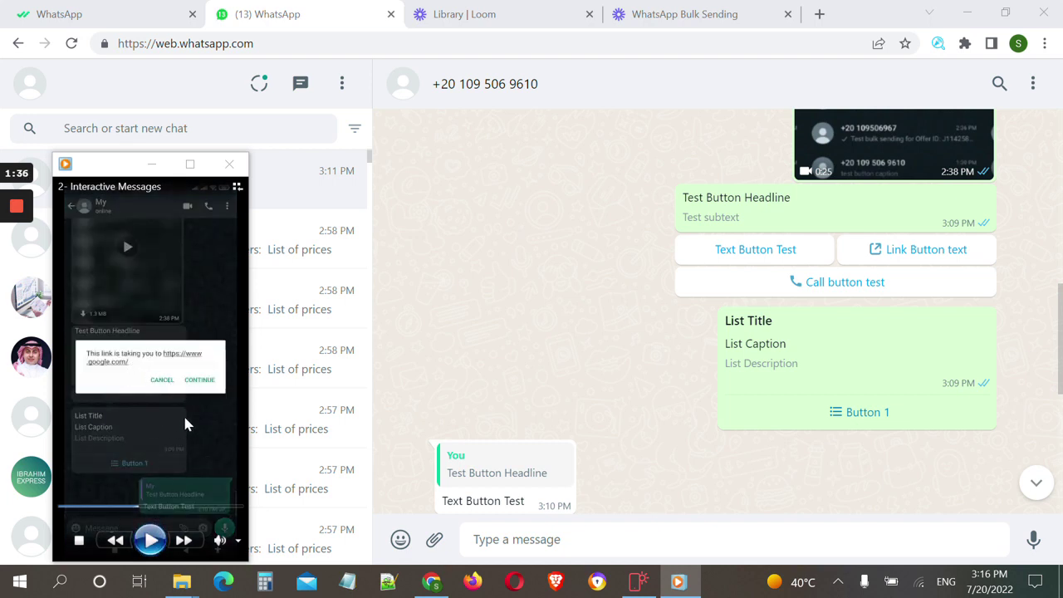
{"action": "left_click", "coordinate": [149, 540]}
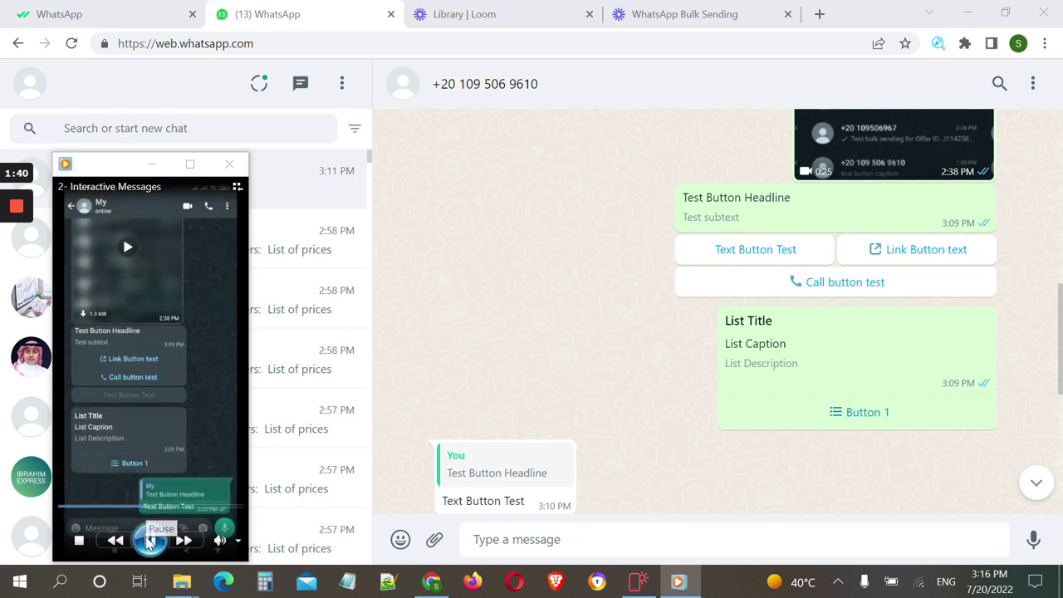
{"action": "left_click", "coordinate": [150, 540]}
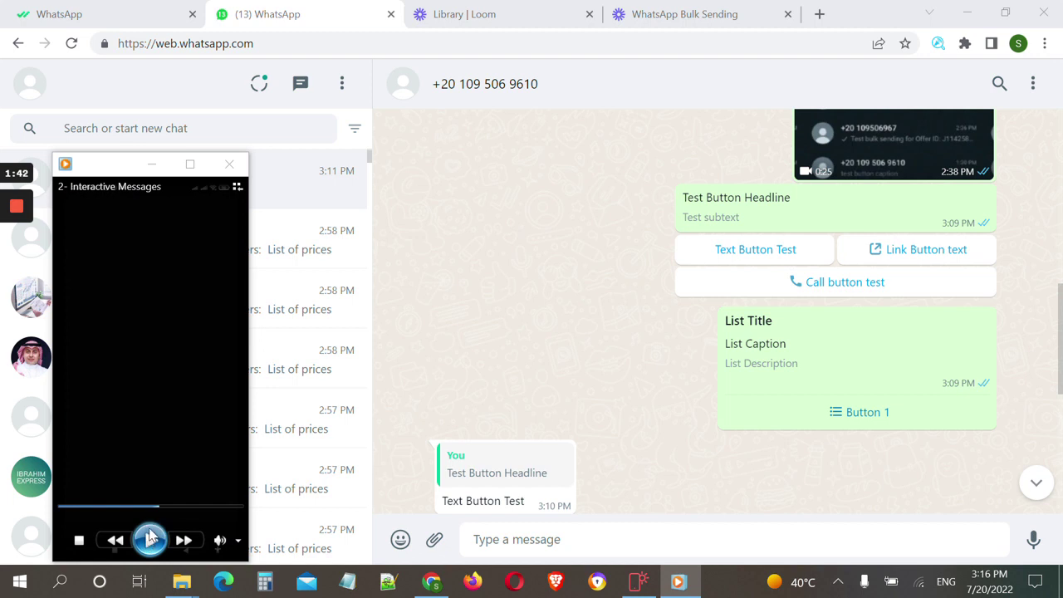
{"action": "left_click", "coordinate": [149, 540]}
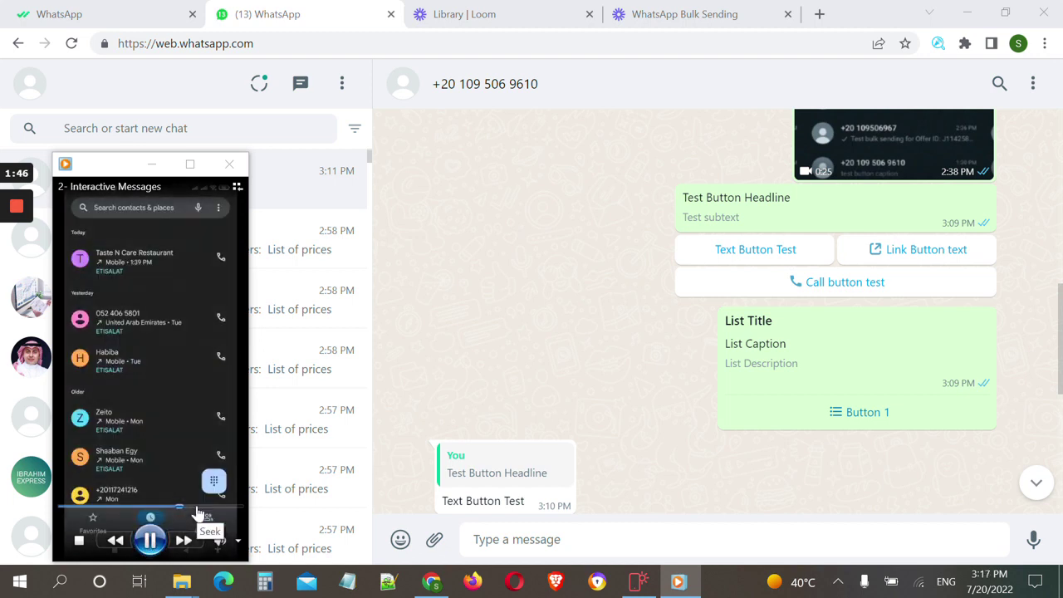
{"action": "key", "text": "space"}
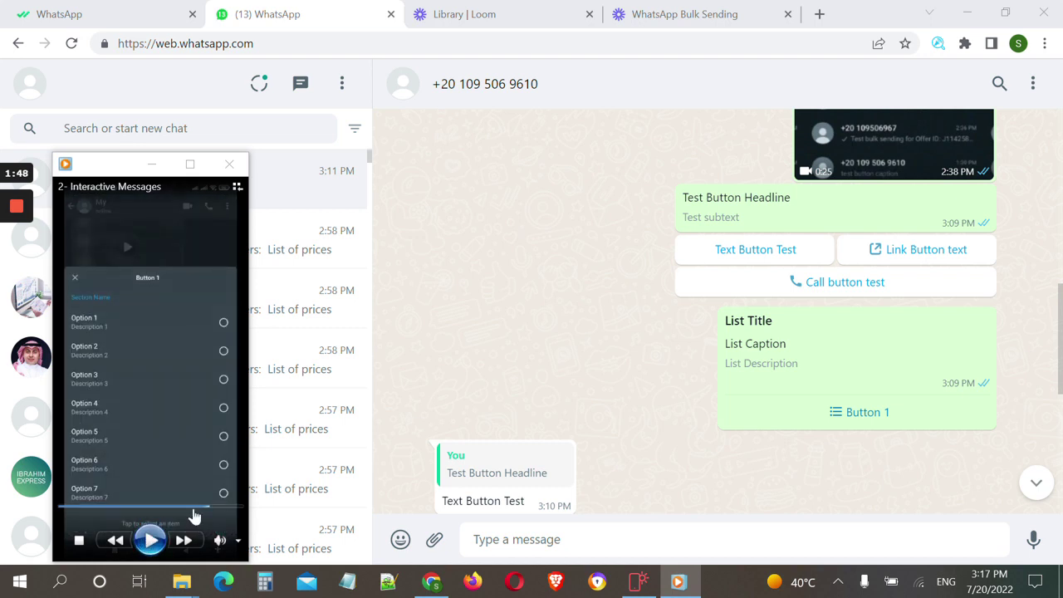
{"action": "left_click", "coordinate": [188, 508]}
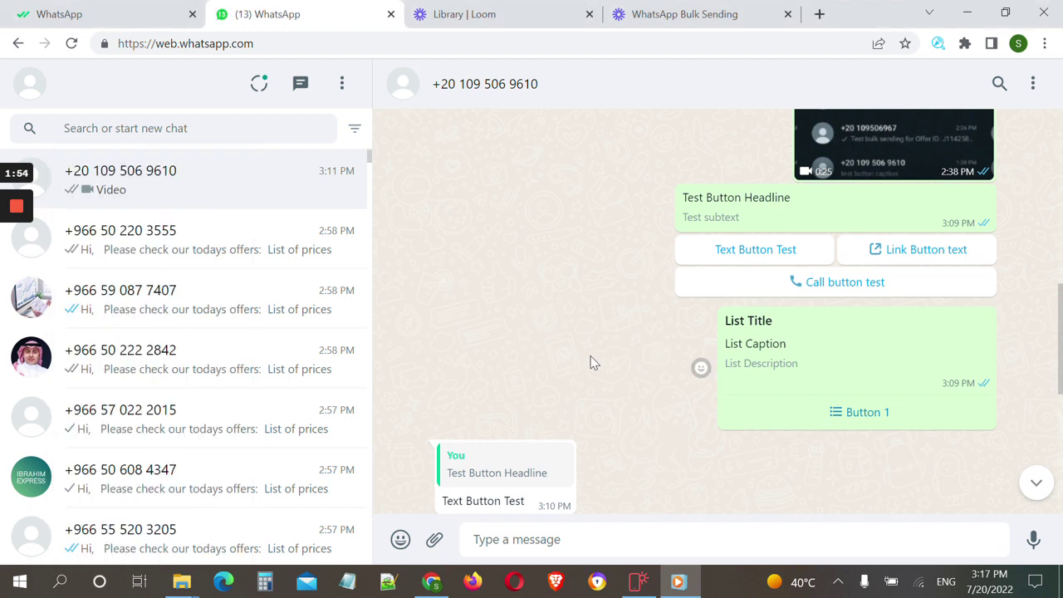
Open the list message's Button 1 options in WhatsApp Web and scroll through Option 1 to Option 7
{"action": "left_click", "coordinate": [897, 419]}
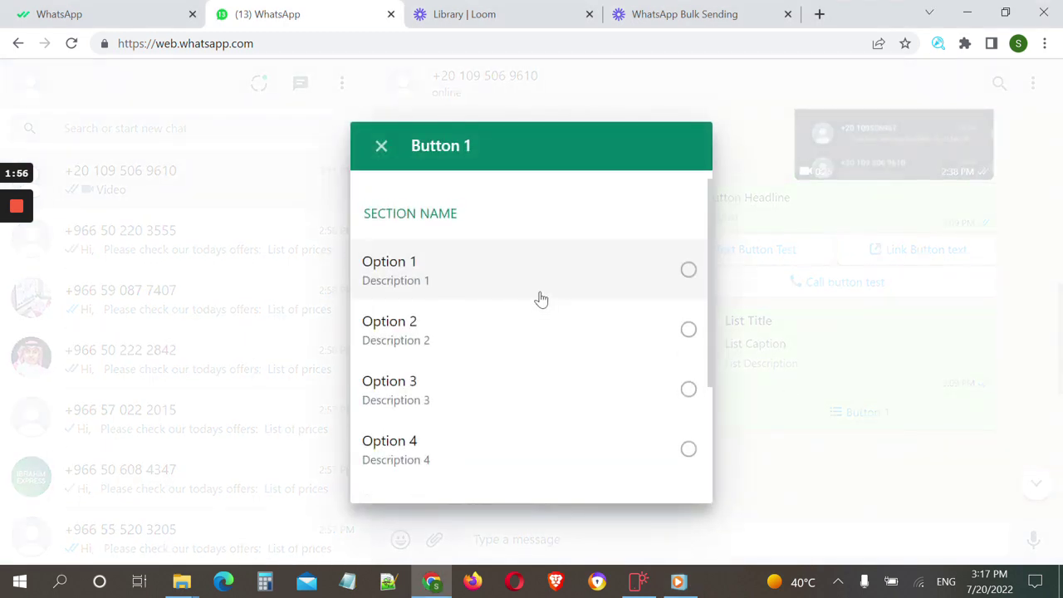
{"action": "left_click", "coordinate": [383, 148]}
{"action": "left_click", "coordinate": [840, 418]}
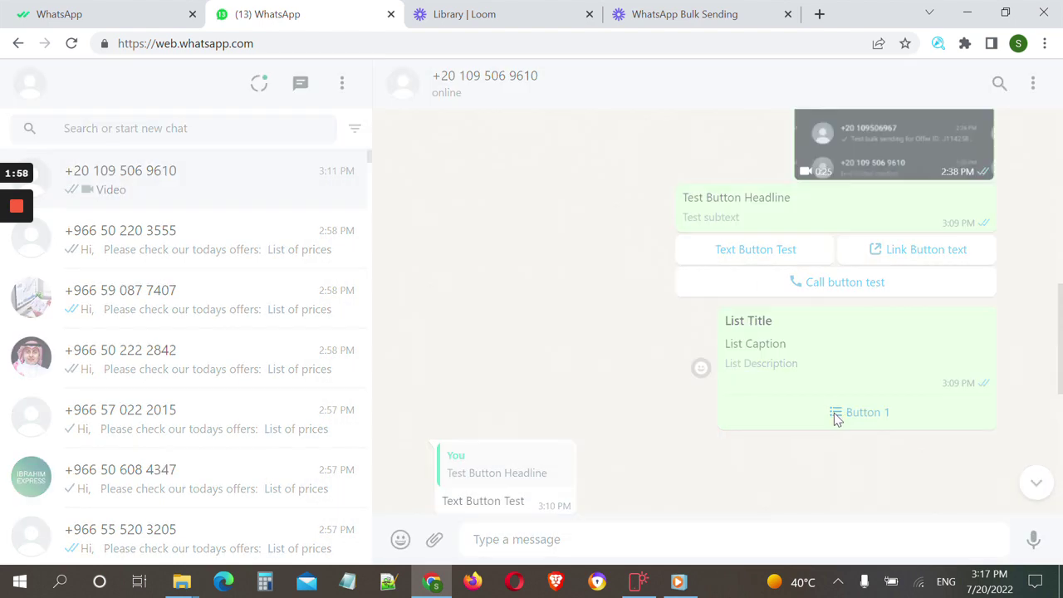
{"action": "scroll", "coordinate": [532, 349], "scroll_direction": "down", "scroll_amount": 2}
{"action": "scroll", "coordinate": [540, 337], "scroll_direction": "up", "scroll_amount": 3}
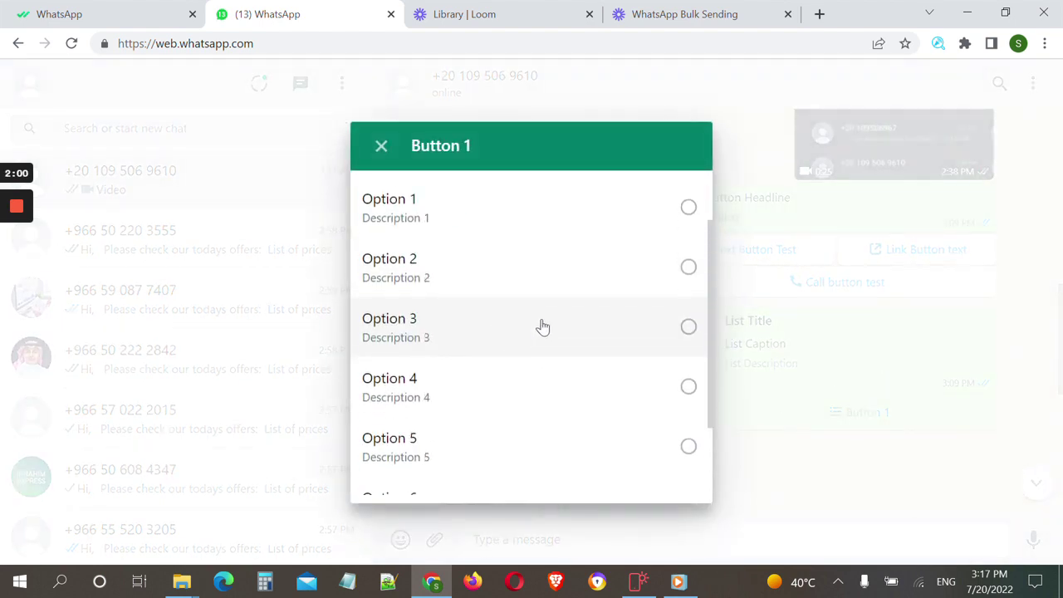
{"action": "scroll", "coordinate": [556, 365], "scroll_direction": "down", "scroll_amount": 3}
{"action": "scroll", "coordinate": [540, 299], "scroll_direction": "up", "scroll_amount": 3}
{"action": "scroll", "coordinate": [536, 316], "scroll_direction": "down", "scroll_amount": 3}
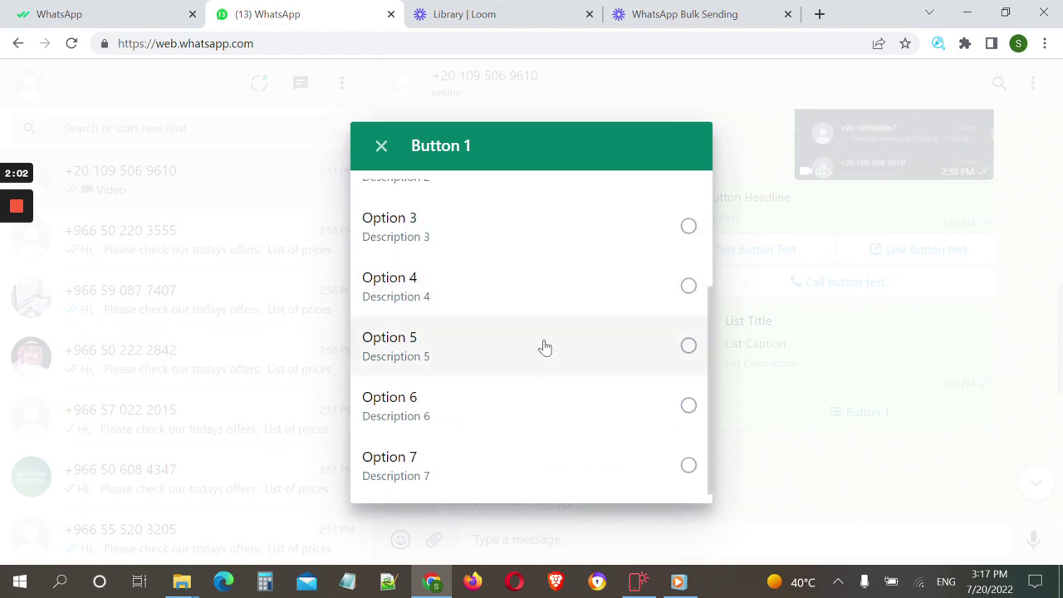
{"action": "scroll", "coordinate": [545, 332], "scroll_direction": "up", "scroll_amount": 3}
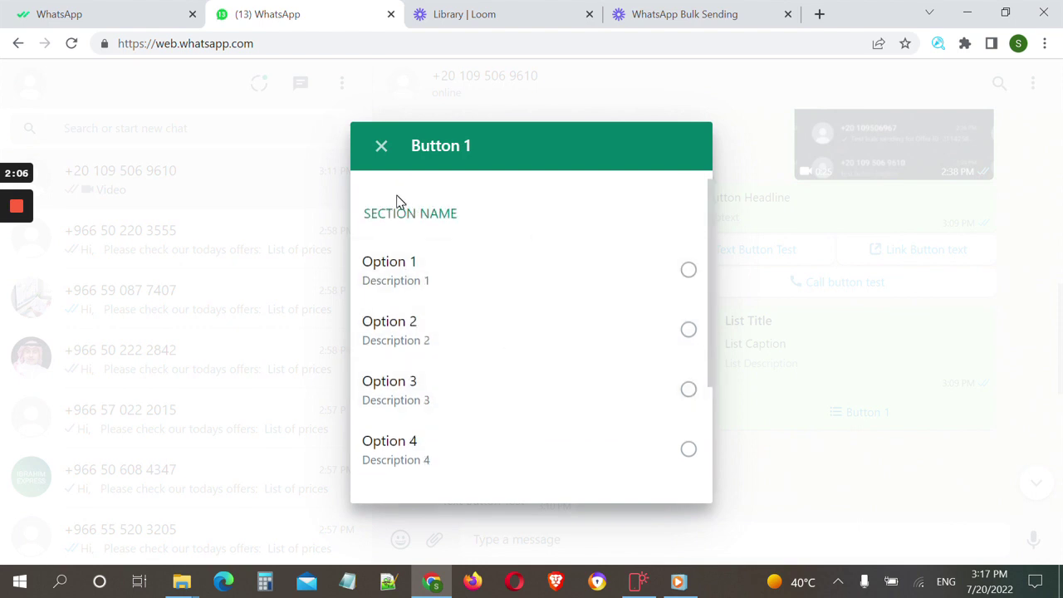
{"action": "scroll", "coordinate": [423, 299], "scroll_direction": "down", "scroll_amount": 3}
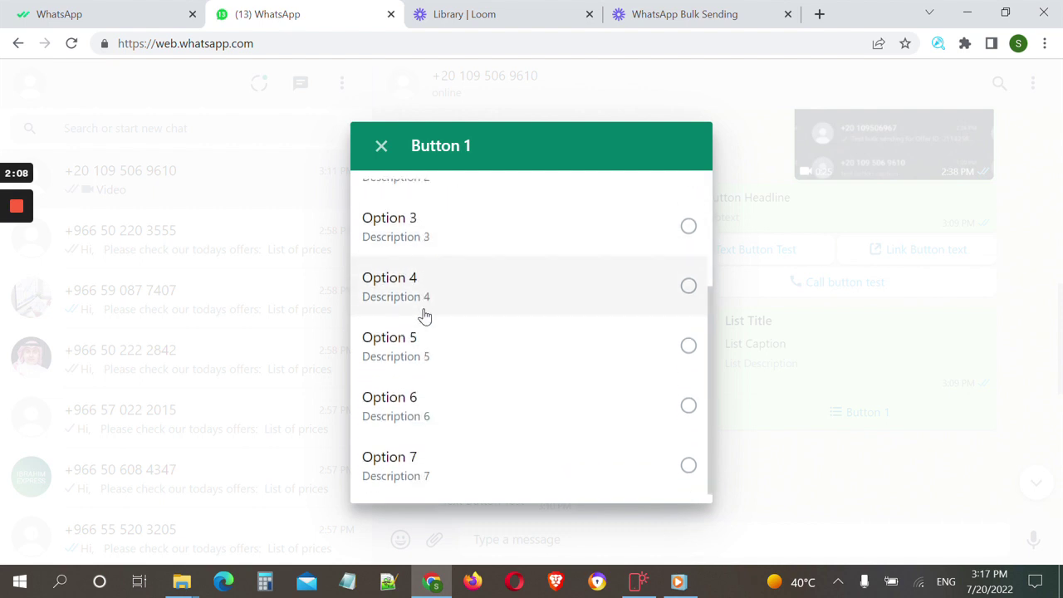
{"action": "scroll", "coordinate": [428, 322], "scroll_direction": "up", "scroll_amount": 3}
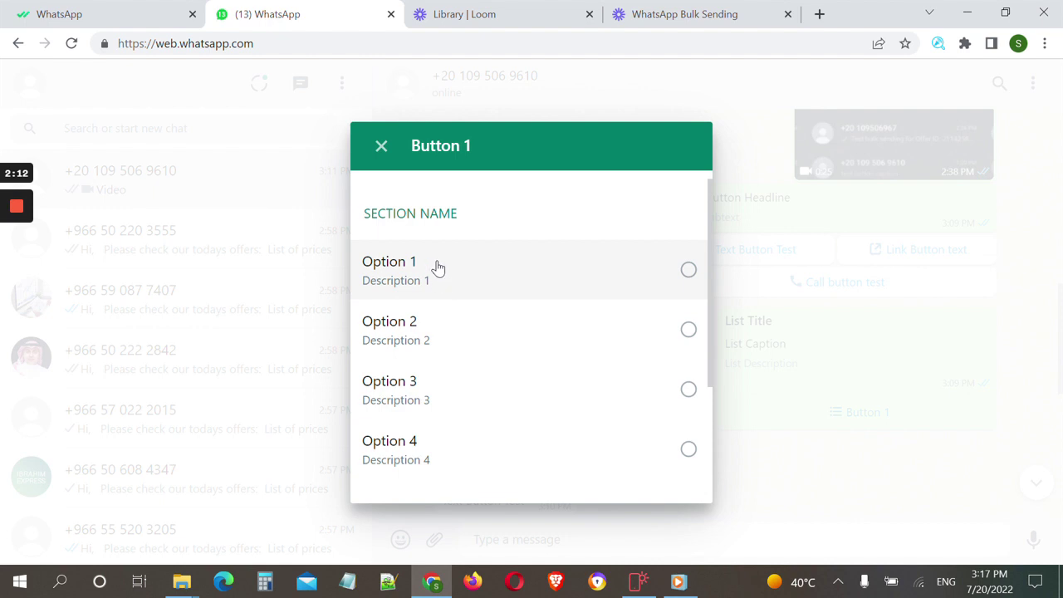
{"action": "left_click", "coordinate": [158, 8]}
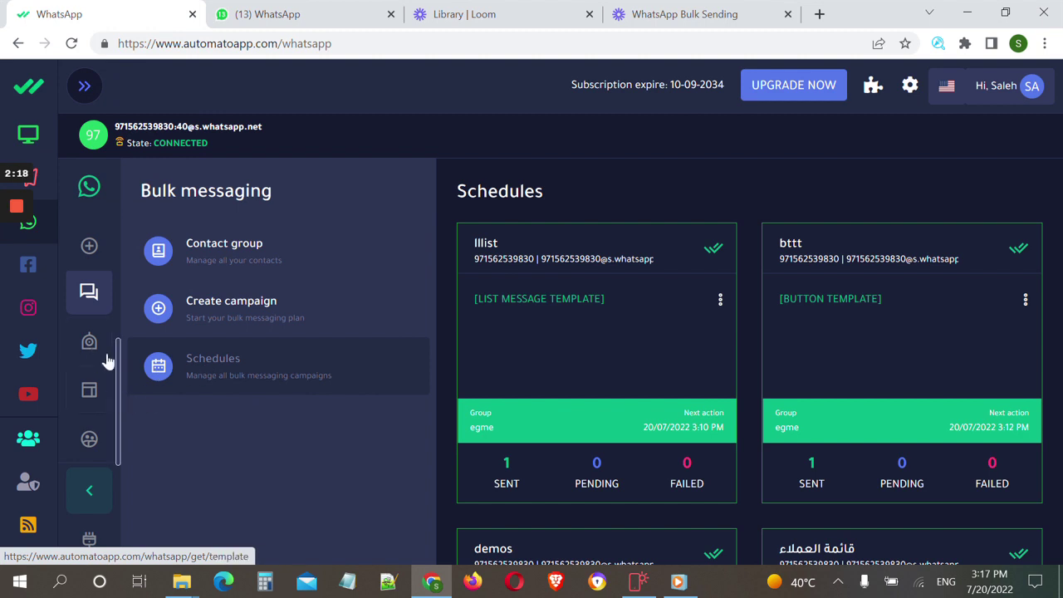
Go to WhatsApp profiles and select the connected WhatsApp account in the WhatsApp section
{"action": "left_click", "coordinate": [89, 246]}
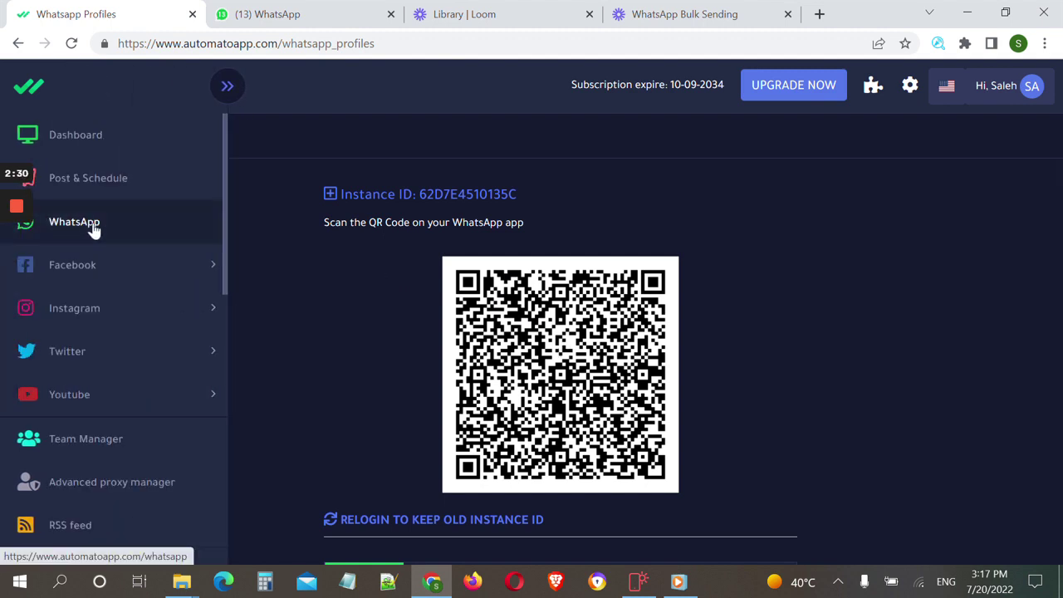
{"action": "left_click", "coordinate": [93, 226]}
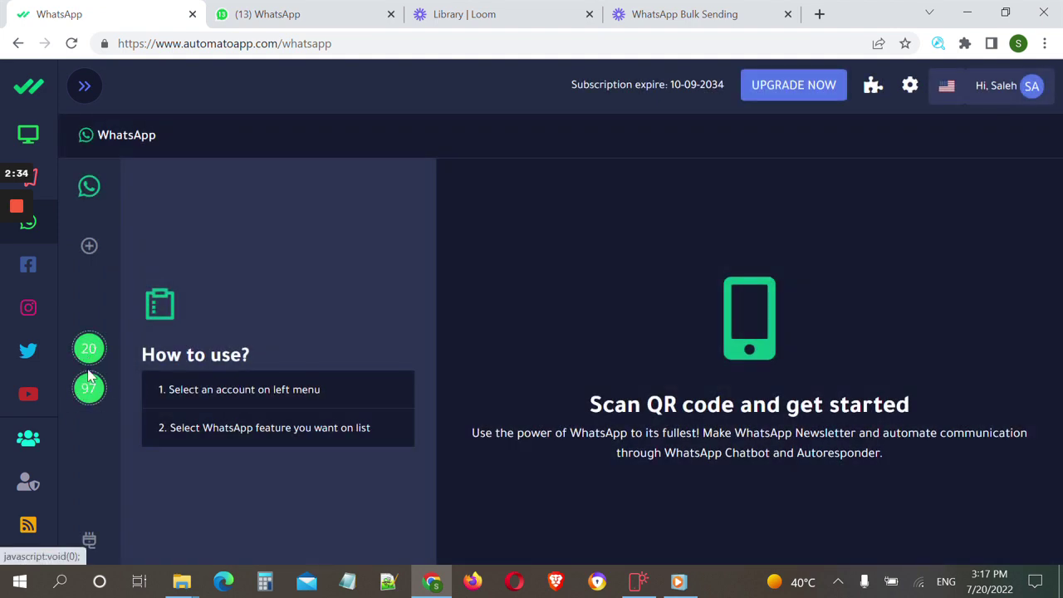
{"action": "left_click", "coordinate": [89, 387]}
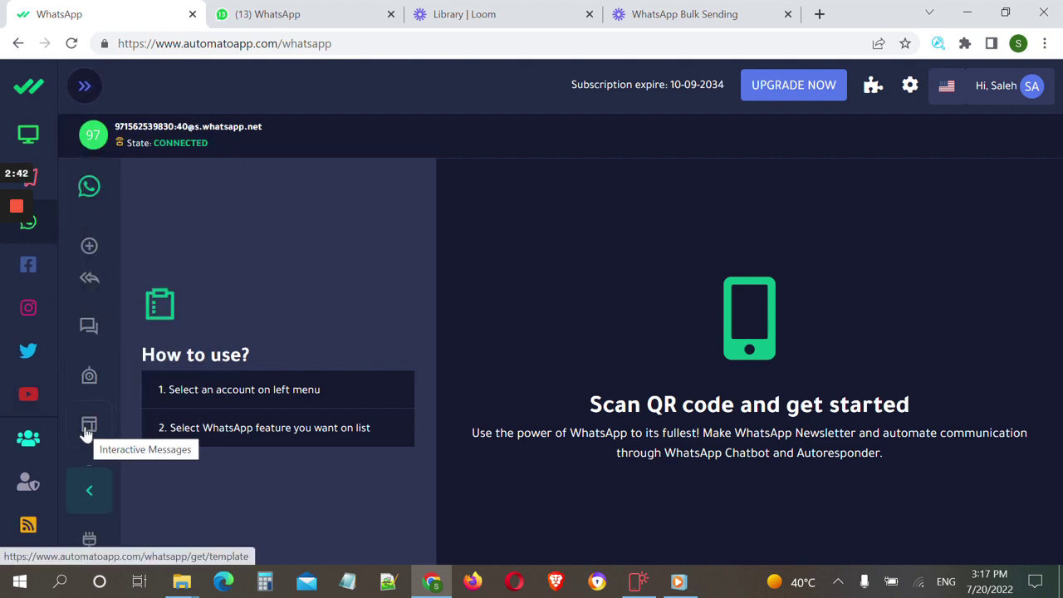
Start a new Button message template named 'btn11'
{"action": "left_click", "coordinate": [88, 427]}
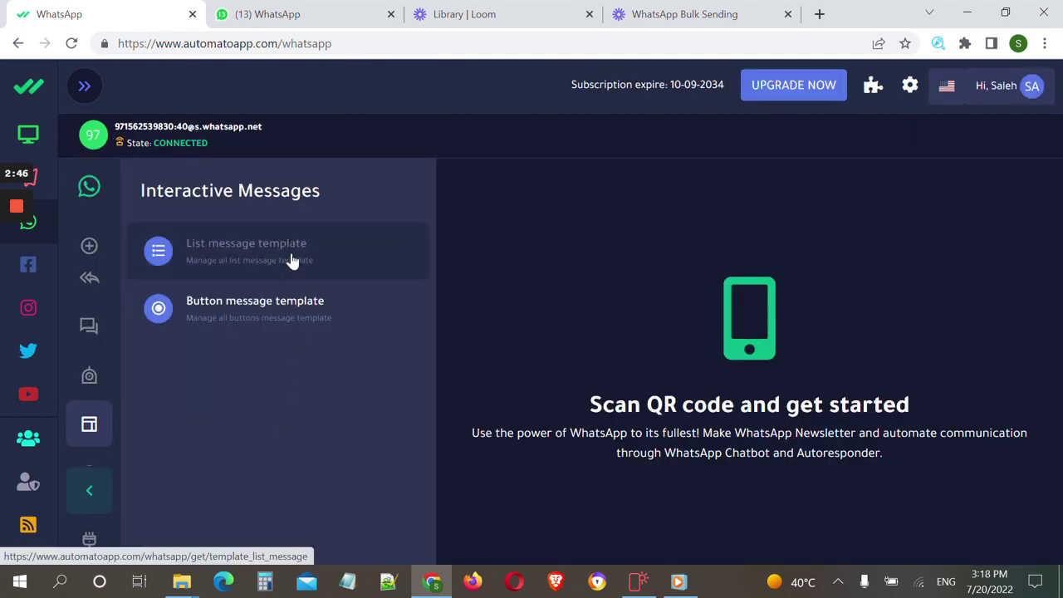
{"action": "left_click", "coordinate": [266, 320]}
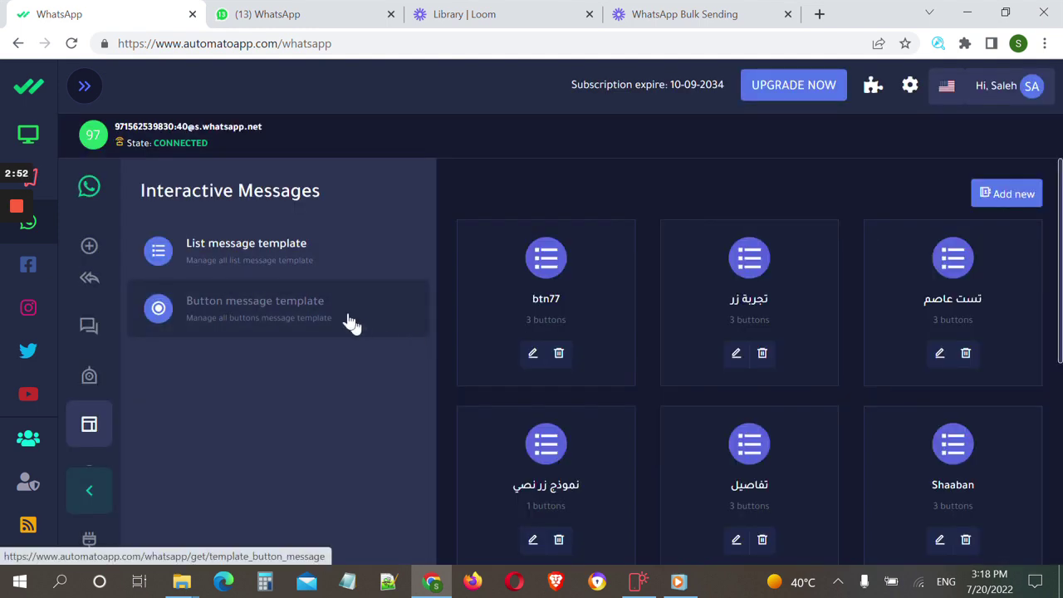
{"action": "left_click", "coordinate": [999, 206]}
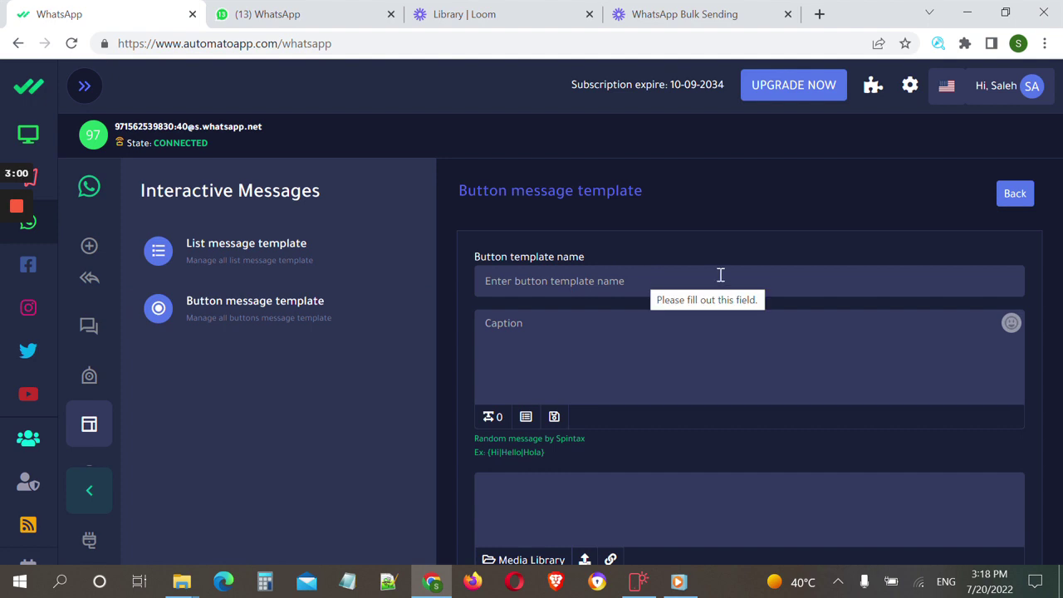
{"action": "left_click", "coordinate": [677, 284]}
{"action": "type", "text": "b"}
{"action": "key", "text": "BackSpace"}
{"action": "type", "text": "btn11"}
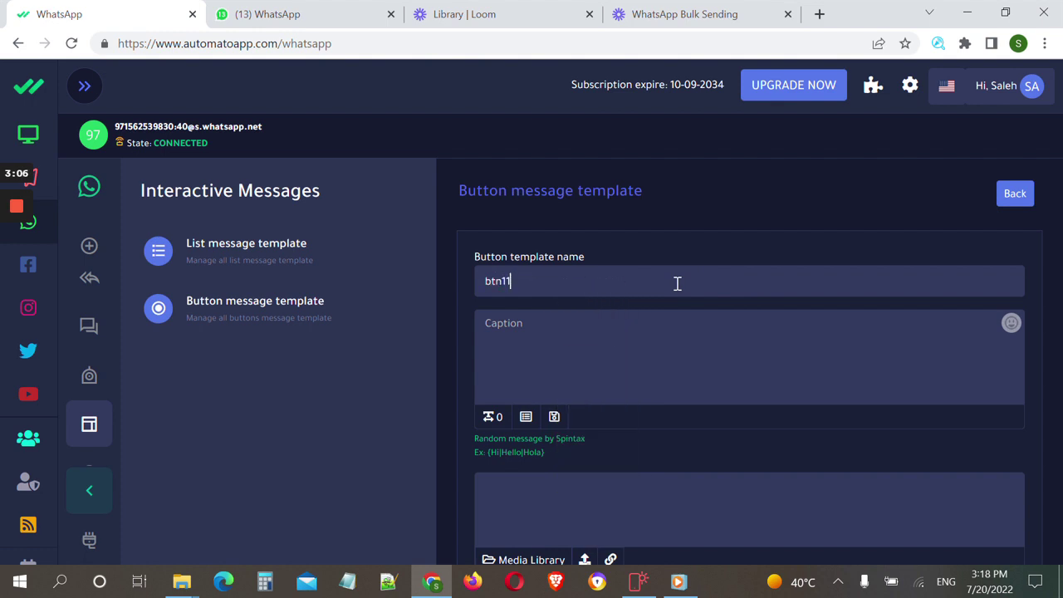
Close the Button 1 list in WhatsApp Web, review the Test Button Headline, and return to Caption
{"action": "left_click", "coordinate": [311, 10]}
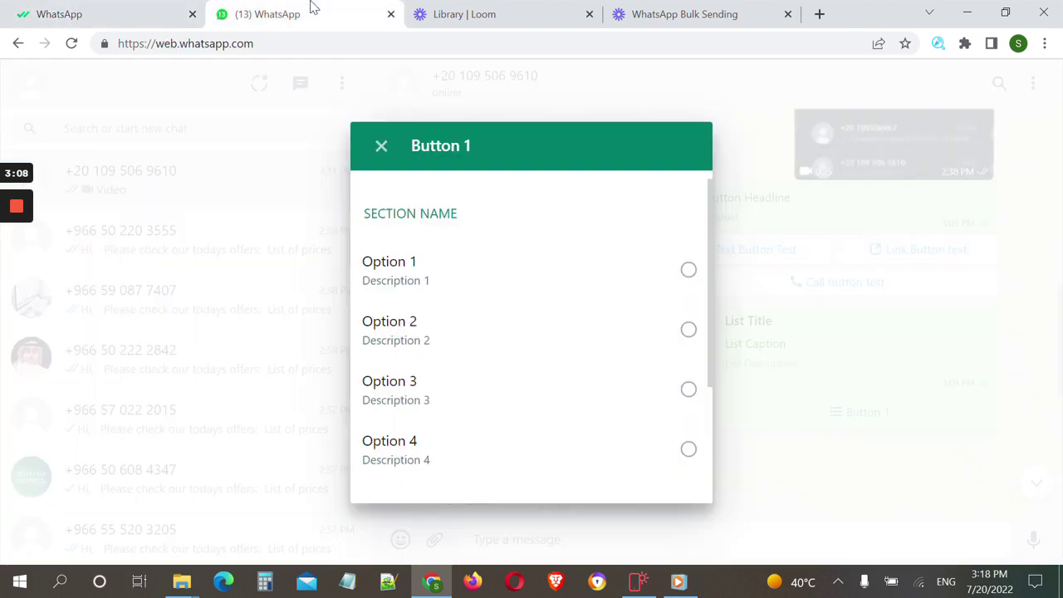
{"action": "left_click", "coordinate": [382, 147]}
{"action": "left_click_drag", "start_coordinate": [765, 197], "coordinate": [689, 198]}
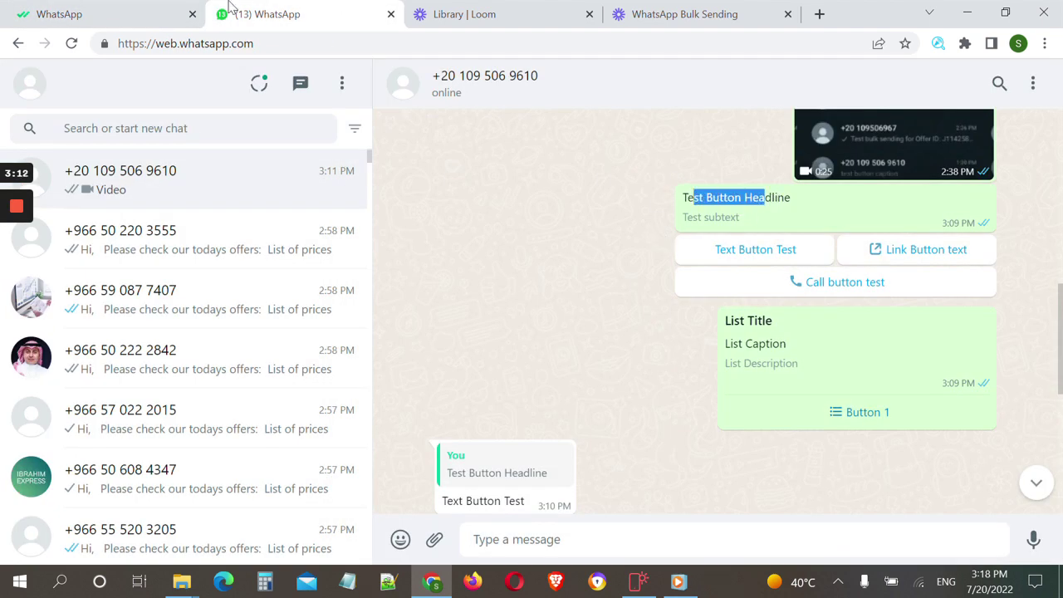
{"action": "left_click", "coordinate": [119, 10]}
{"action": "left_click", "coordinate": [634, 341]}
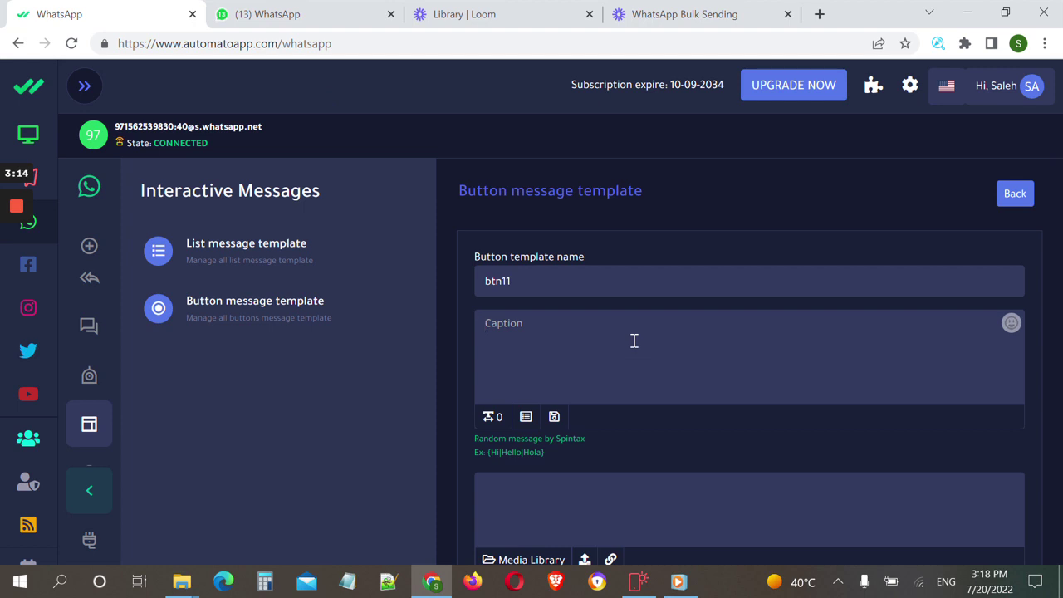
Enter the caption 'Button Headline Tutorials' and move to the Description field
{"action": "type", "text": "Button Headline Tutorials"}
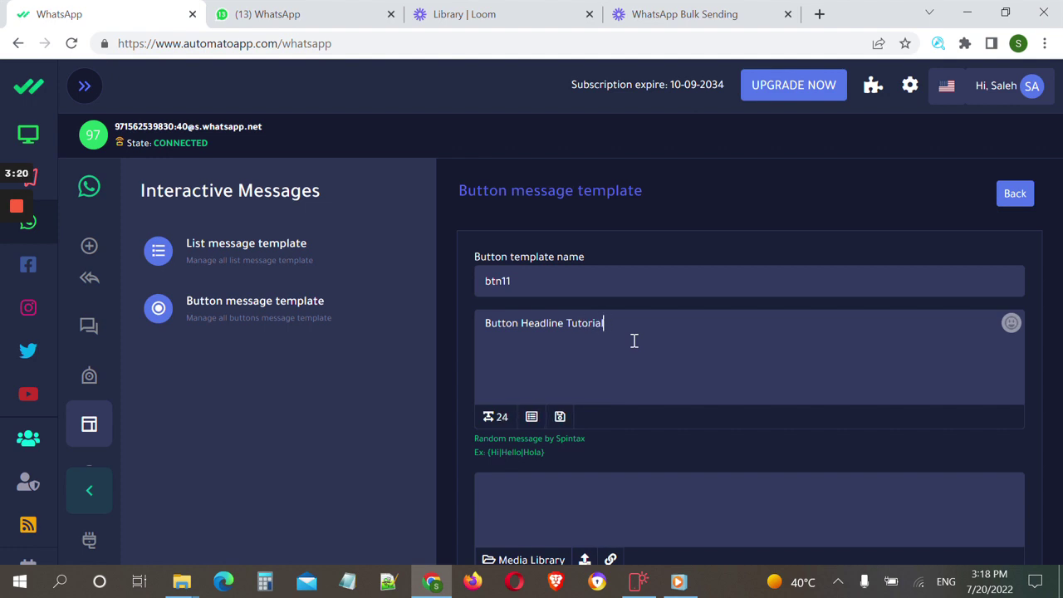
{"action": "scroll", "coordinate": [634, 340], "scroll_direction": "down", "scroll_amount": 3}
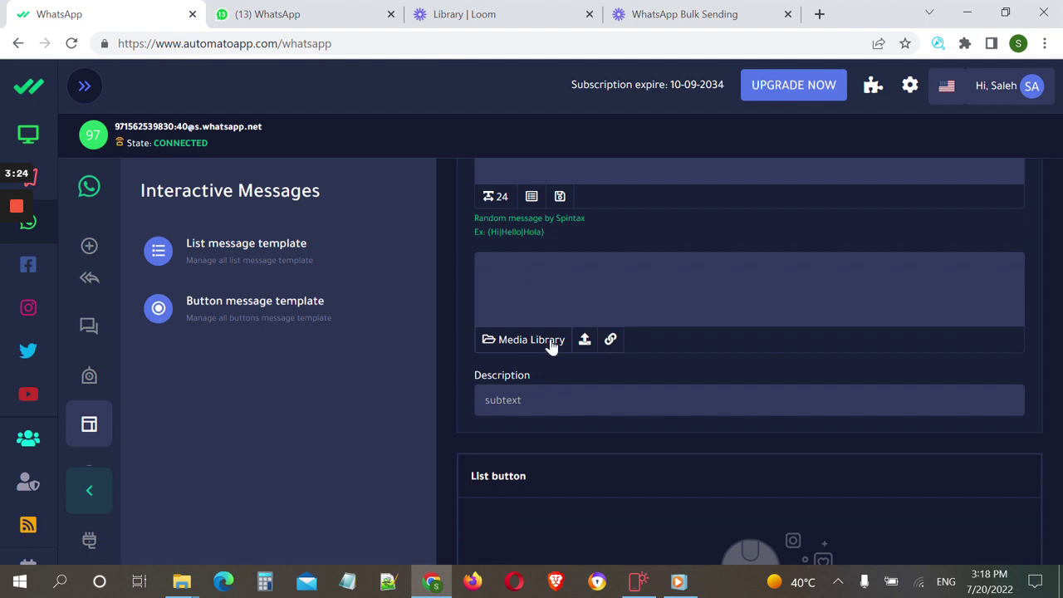
{"action": "scroll", "coordinate": [552, 366], "scroll_direction": "down", "scroll_amount": 1}
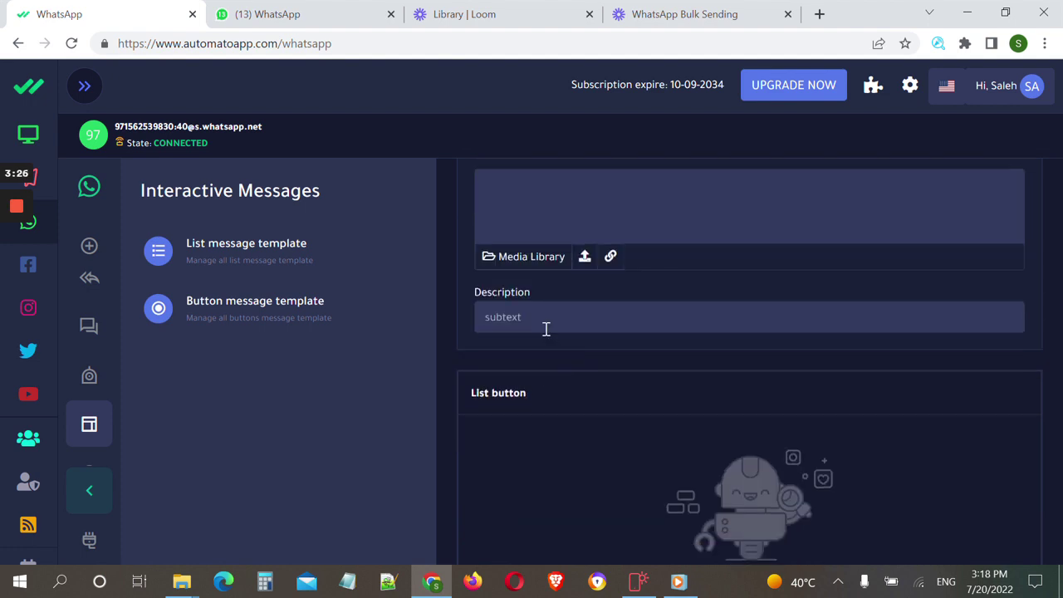
{"action": "left_click", "coordinate": [540, 322]}
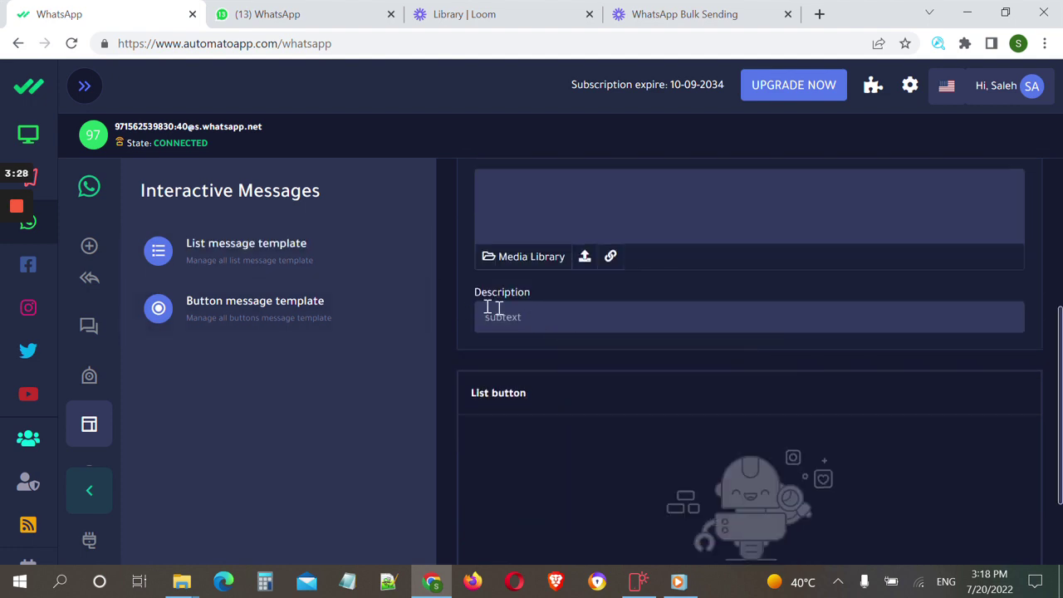
Copy the word 'subtext' from the earlier WhatsApp Web message into the clipboard for Description
{"action": "left_click", "coordinate": [304, 12]}
{"action": "double_click", "coordinate": [721, 217]}
{"action": "key", "text": "ctrl+c"}
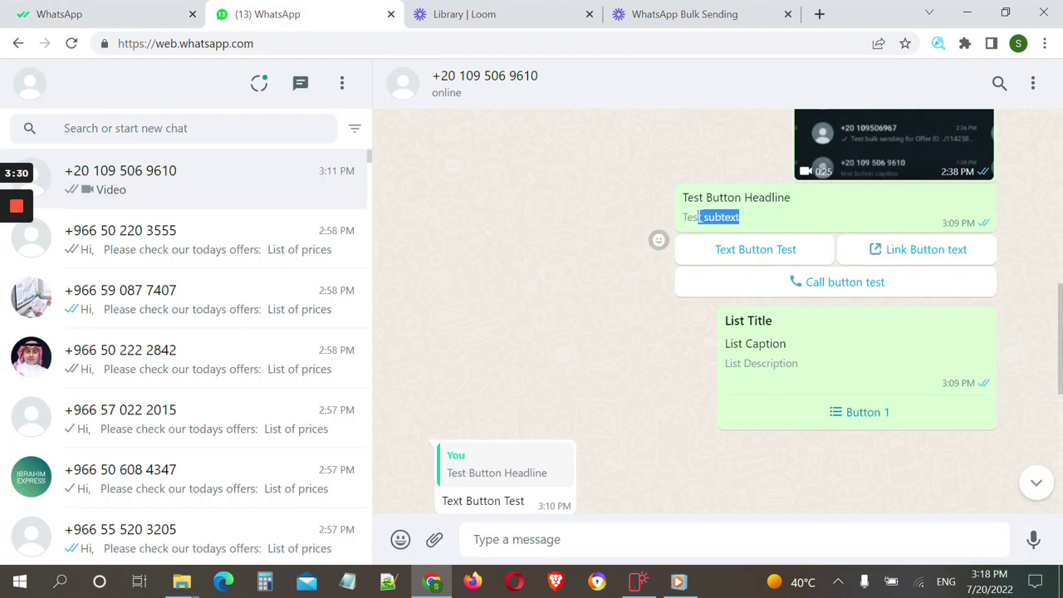
{"action": "left_click", "coordinate": [158, 14]}
{"action": "left_click", "coordinate": [571, 320]}
Paste 'subtext' into the template Description
{"action": "type", "text": "c"}
{"action": "key", "text": "BackSpace"}
{"action": "key", "text": "ctrl+v"}
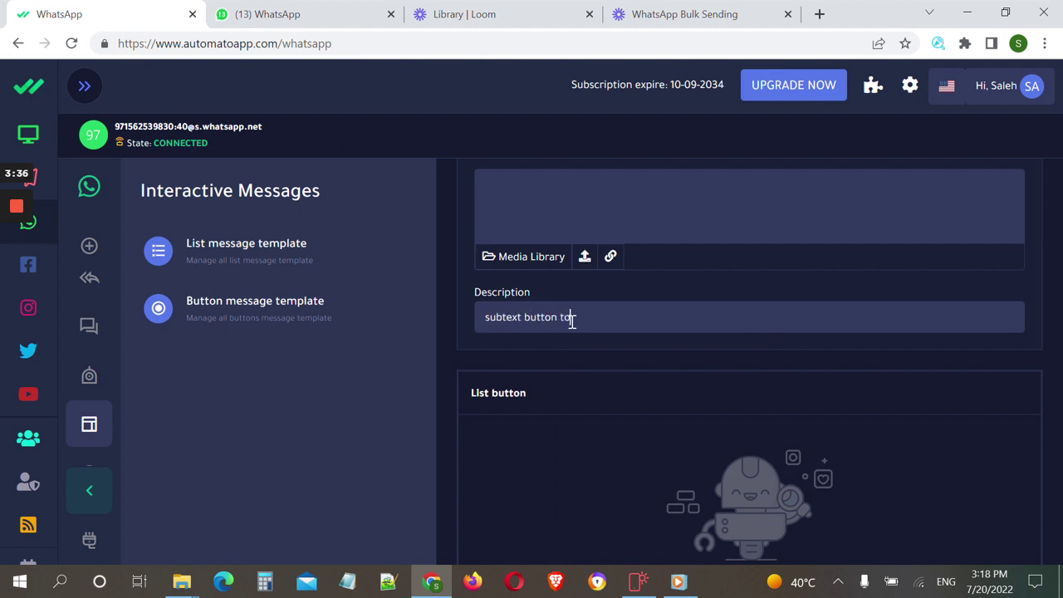
{"action": "scroll", "coordinate": [582, 374], "scroll_direction": "down", "scroll_amount": 2}
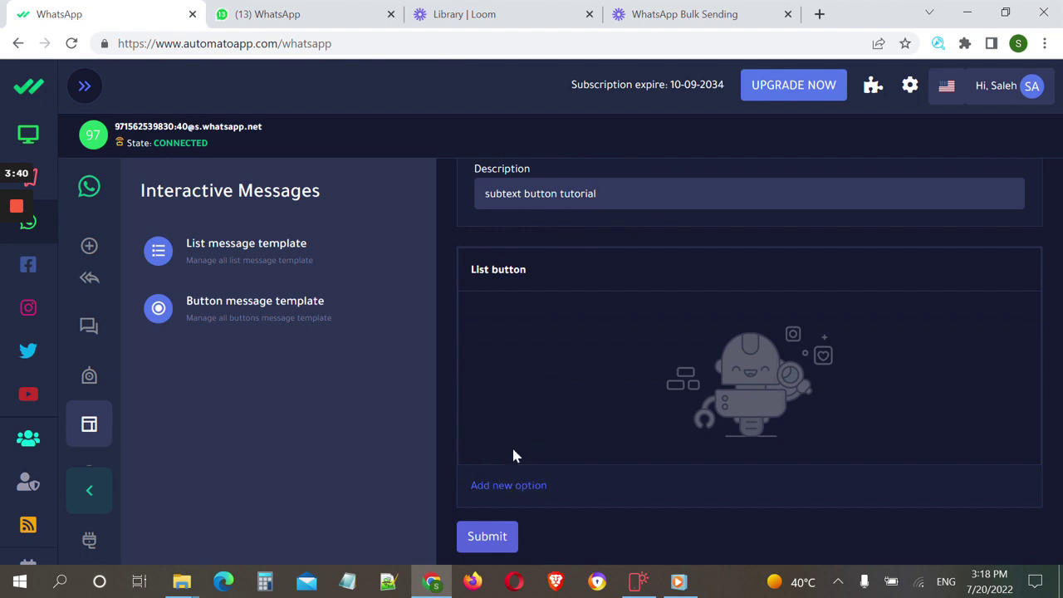
Add a new Text Button option and focus its empty display text
{"action": "left_click", "coordinate": [286, 11]}
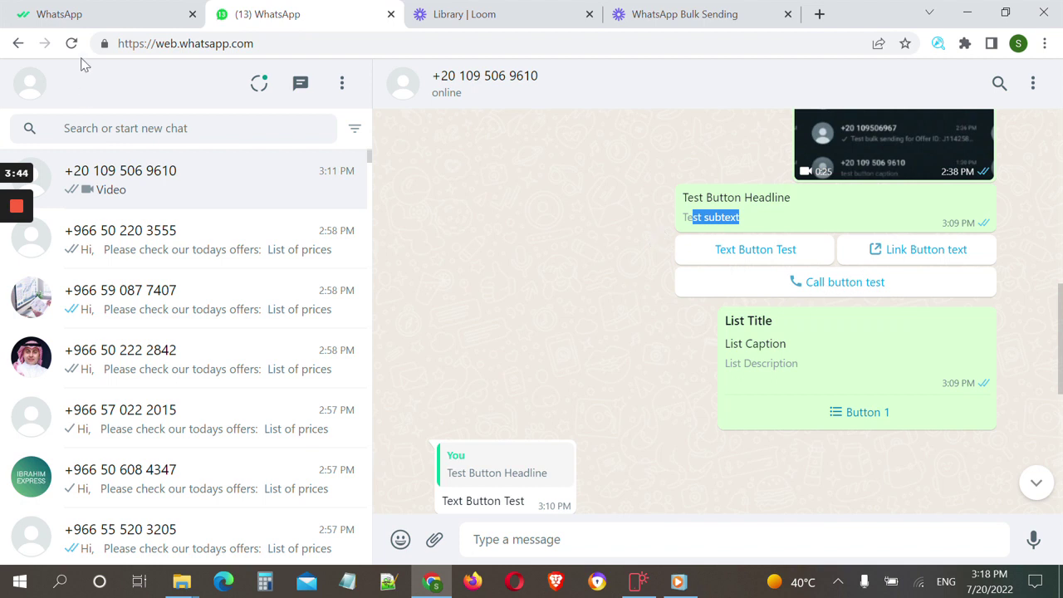
{"action": "left_click", "coordinate": [112, 12]}
{"action": "left_click", "coordinate": [509, 485]}
{"action": "left_click", "coordinate": [560, 354]}
Set the button's display text to 'Text Button Tutorial' and submit the btn11 template
{"action": "type", "text": "c"}
{"action": "key", "text": "BackSpace"}
{"action": "type", "text": "Tx"}
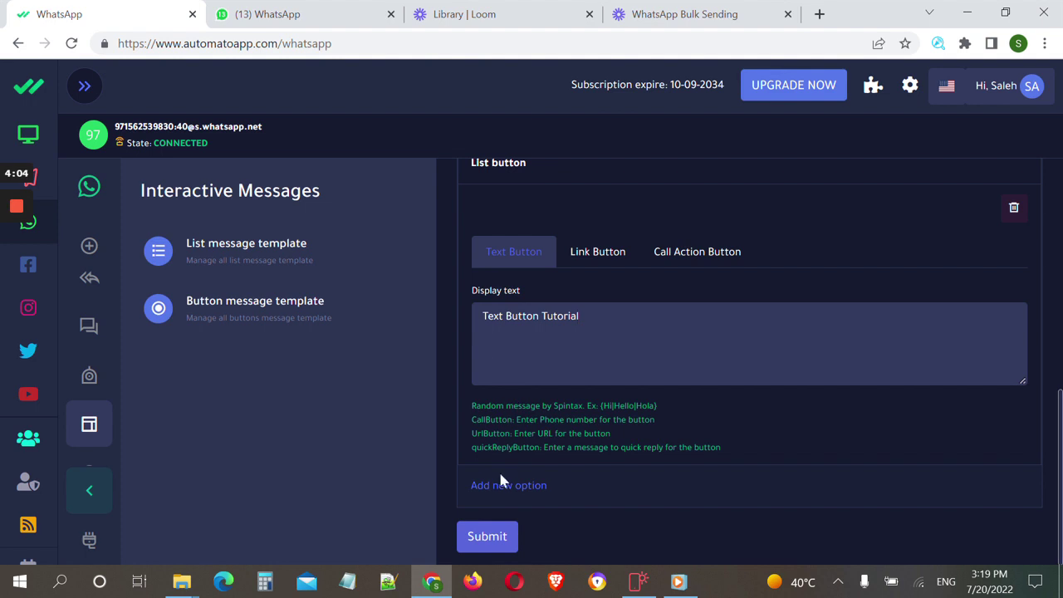
{"action": "left_click_drag", "start_coordinate": [617, 318], "coordinate": [520, 318]}
{"action": "left_click", "coordinate": [612, 318]}
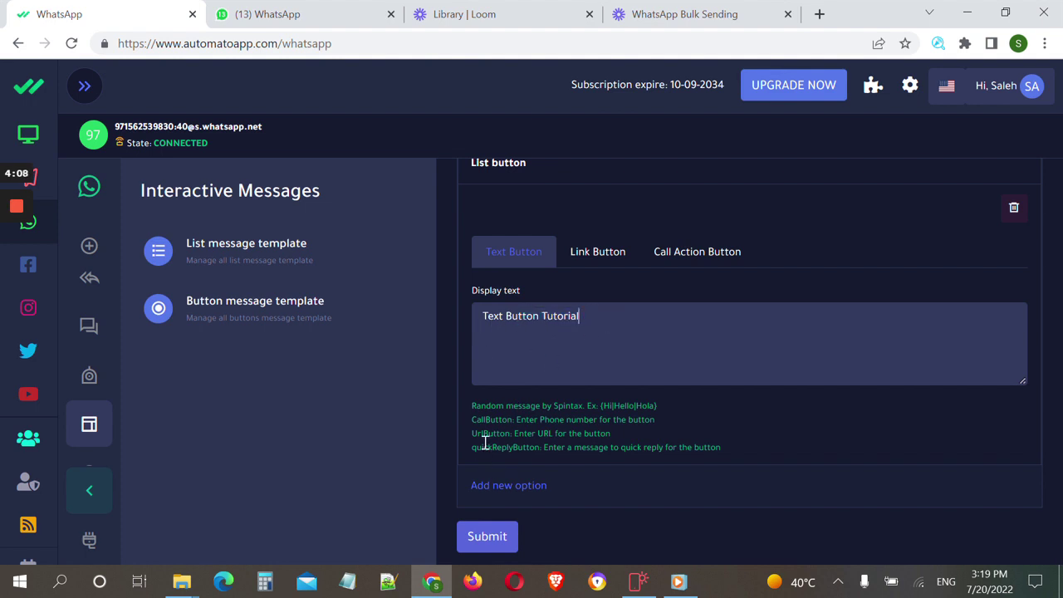
{"action": "left_click", "coordinate": [480, 533]}
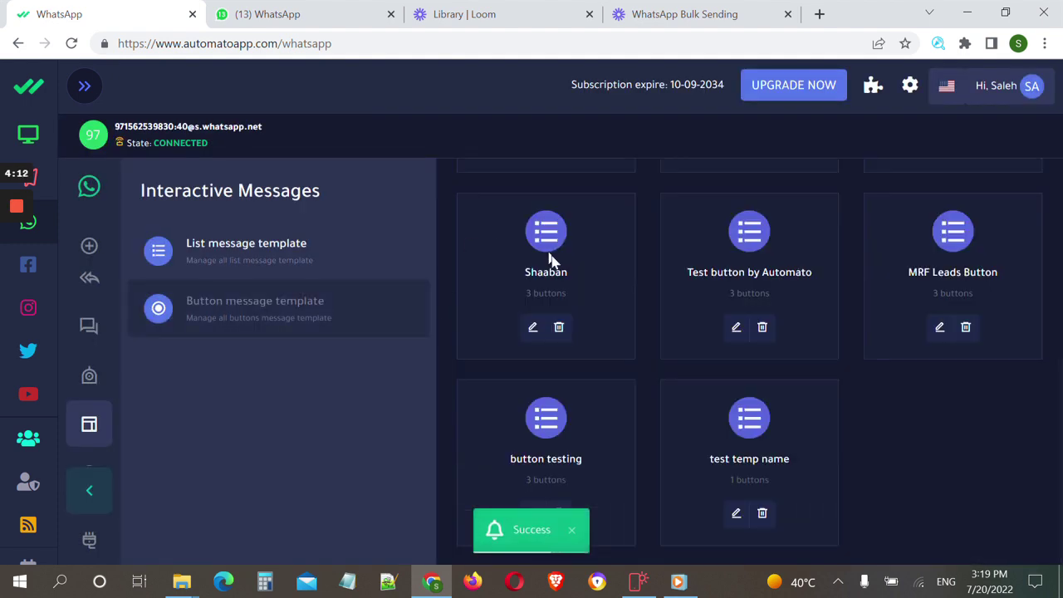
Confirm btn11 appears in the template list with 1 button, then go to Bulk messaging
{"action": "double_click", "coordinate": [546, 296]}
{"action": "left_click", "coordinate": [542, 304]}
{"action": "double_click", "coordinate": [548, 300]}
{"action": "left_click", "coordinate": [379, 357]}
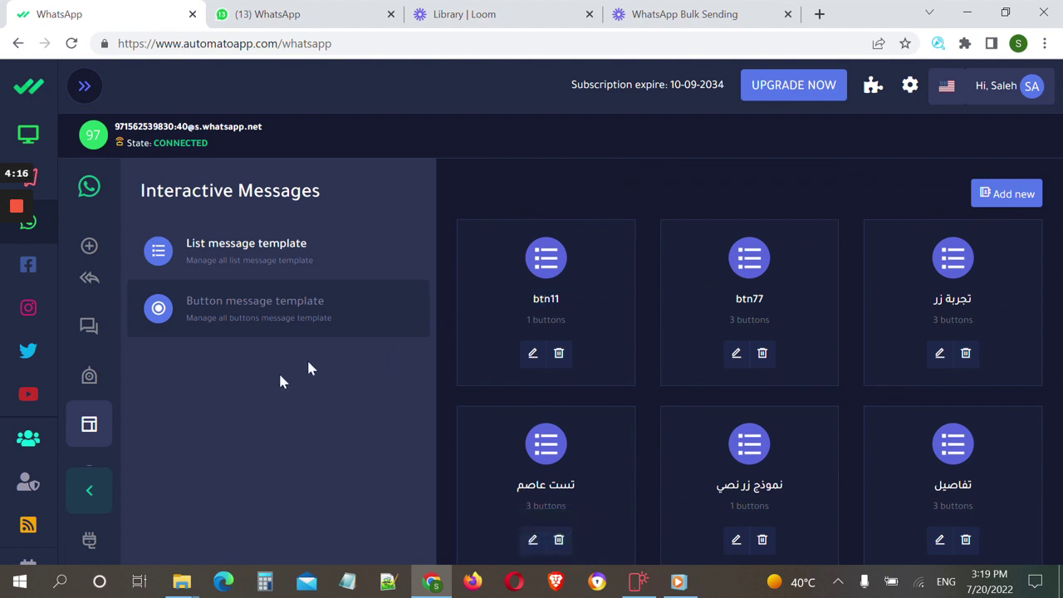
{"action": "double_click", "coordinate": [548, 300]}
{"action": "left_click", "coordinate": [494, 335]}
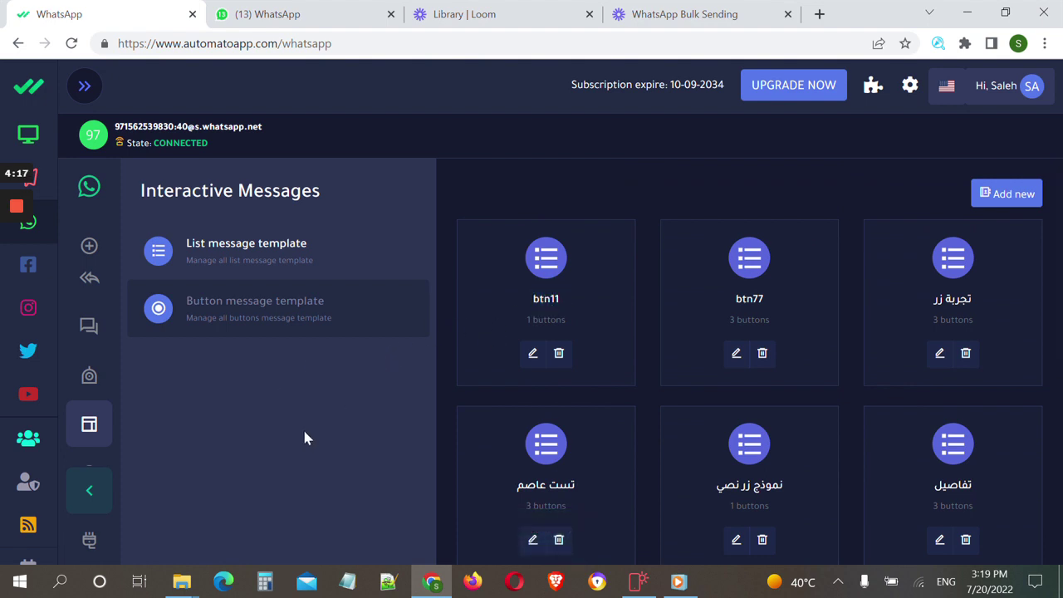
{"action": "left_click", "coordinate": [89, 332]}
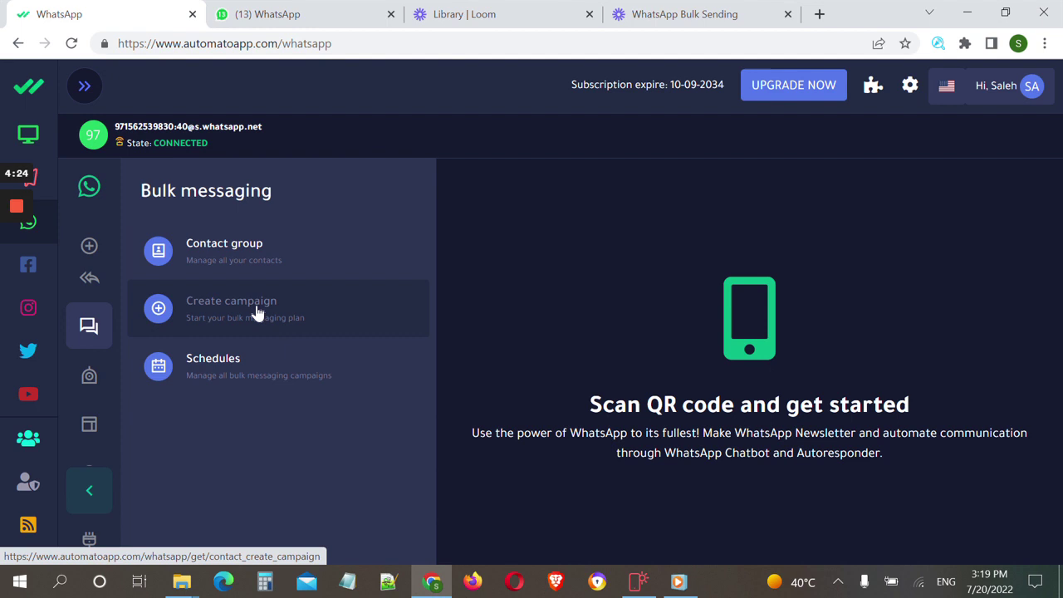
Start a new campaign and choose the egme contact group
{"action": "left_click", "coordinate": [257, 312]}
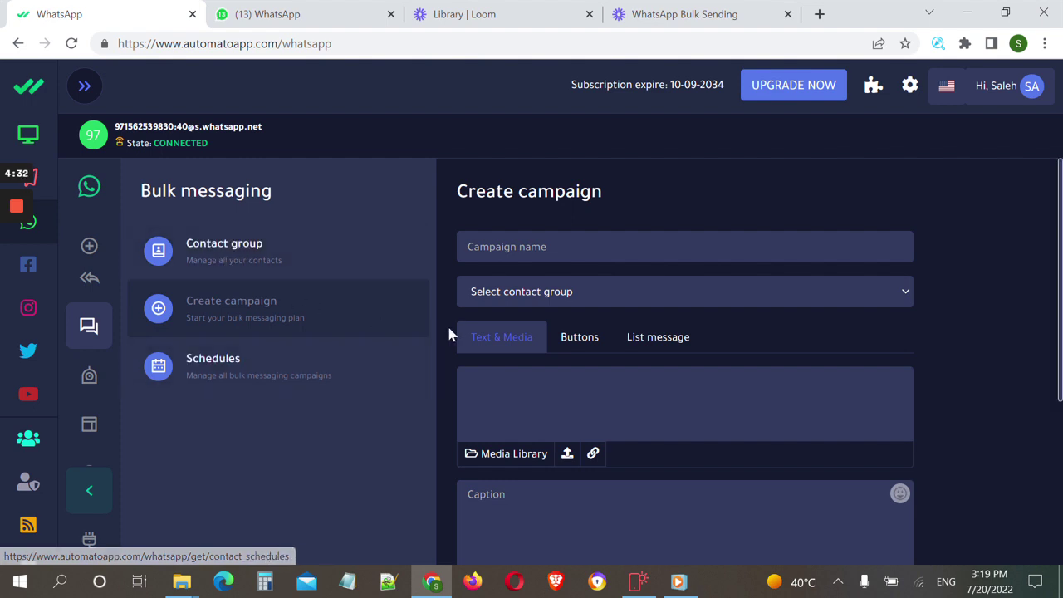
{"action": "left_click", "coordinate": [593, 297]}
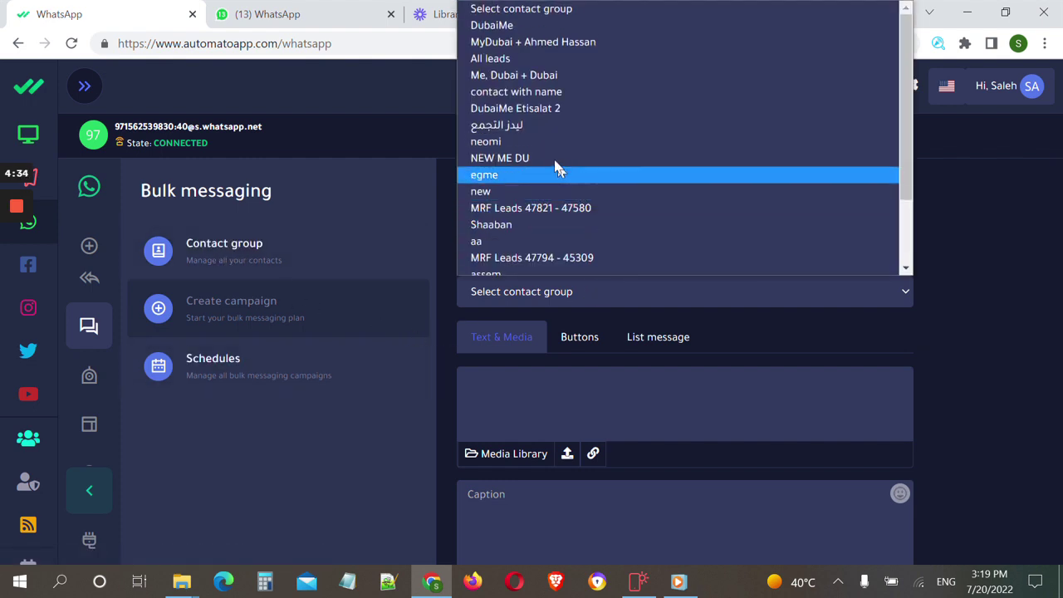
{"action": "scroll", "coordinate": [595, 241], "scroll_direction": "down", "scroll_amount": 2}
{"action": "scroll", "coordinate": [595, 240], "scroll_direction": "up", "scroll_amount": 2}
{"action": "left_click", "coordinate": [522, 178]}
Name the campaign 'gg'
{"action": "left_click", "coordinate": [555, 242]}
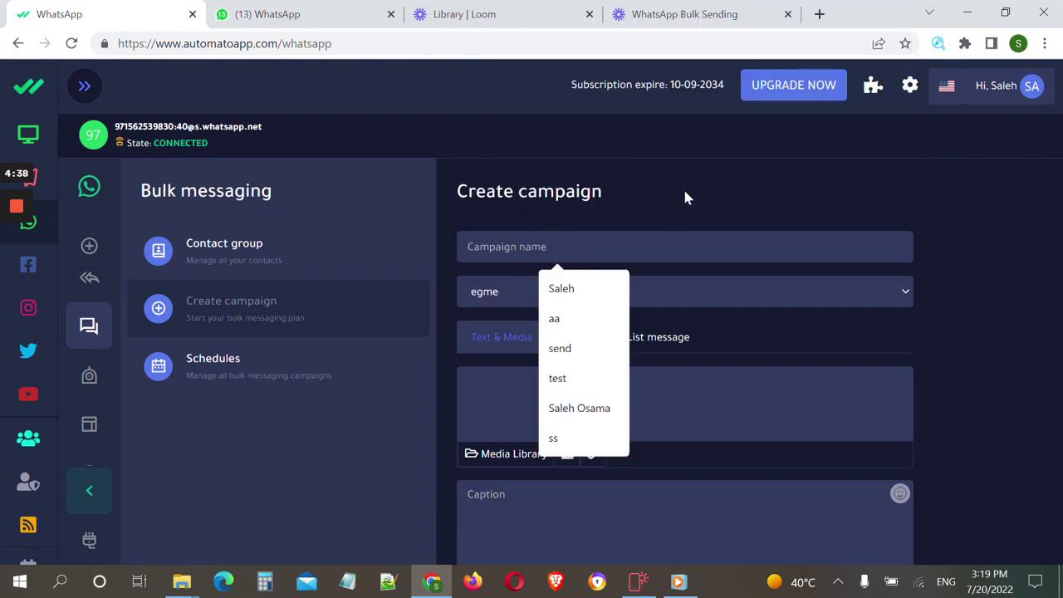
{"action": "left_click", "coordinate": [687, 197]}
{"action": "left_click", "coordinate": [619, 245]}
{"action": "type", "text": "gg"}
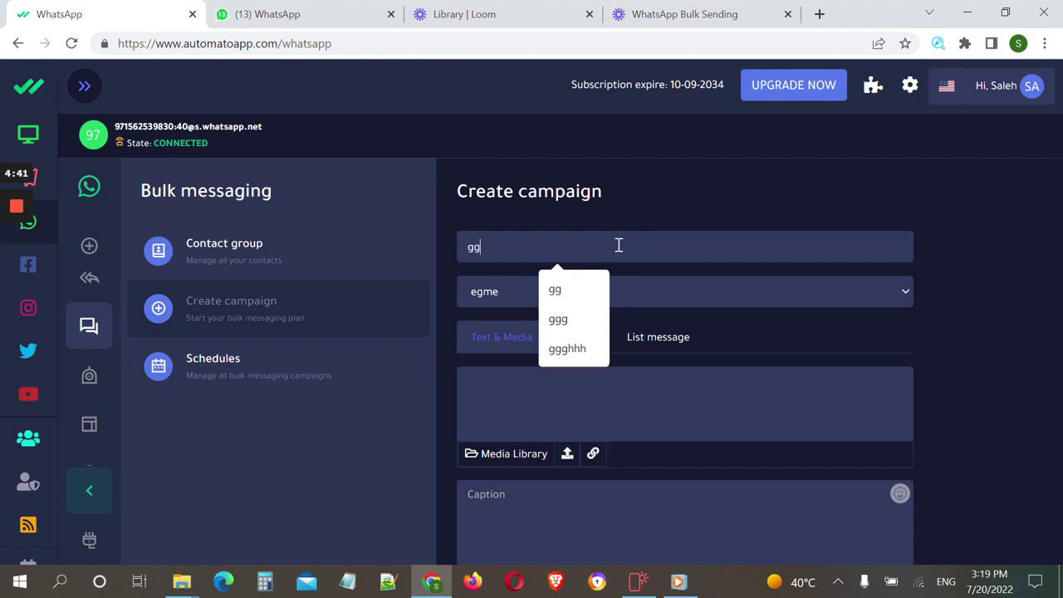
{"action": "left_click", "coordinate": [687, 191]}
{"action": "scroll", "coordinate": [659, 349], "scroll_direction": "down", "scroll_amount": 2}
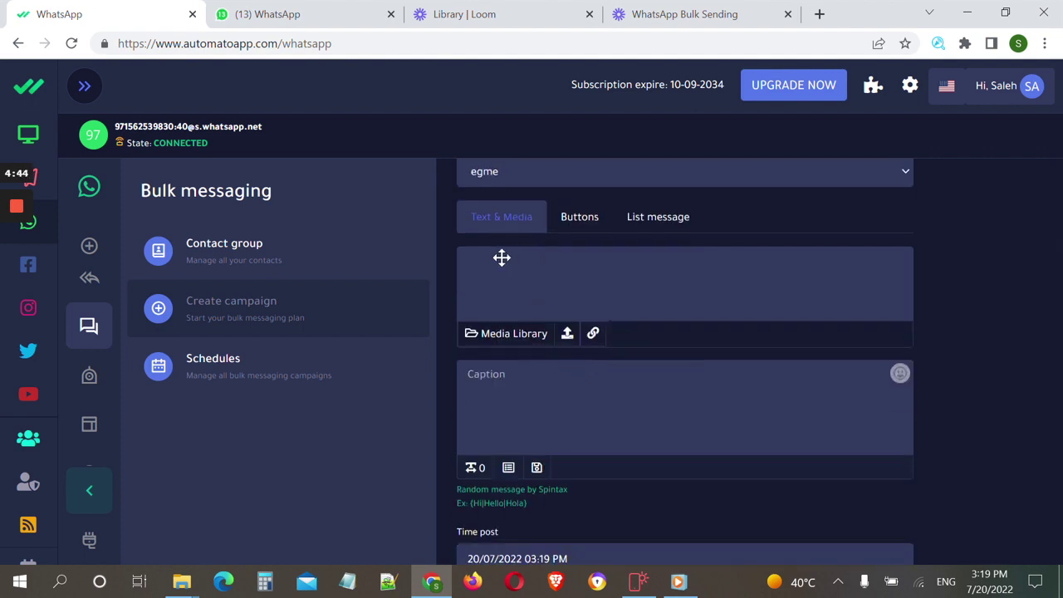
{"action": "scroll", "coordinate": [532, 274], "scroll_direction": "up", "scroll_amount": 2}
{"action": "left_click", "coordinate": [555, 338]}
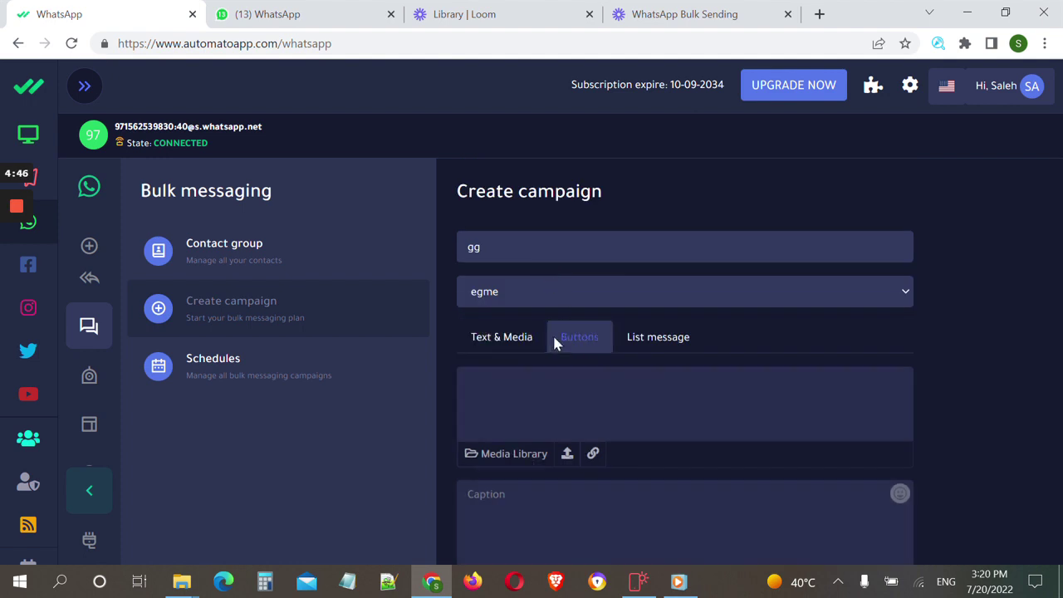
Pick the btn11 button template for campaign gg and schedule it
{"action": "left_click", "coordinate": [505, 340]}
{"action": "scroll", "coordinate": [532, 372], "scroll_direction": "down", "scroll_amount": 2}
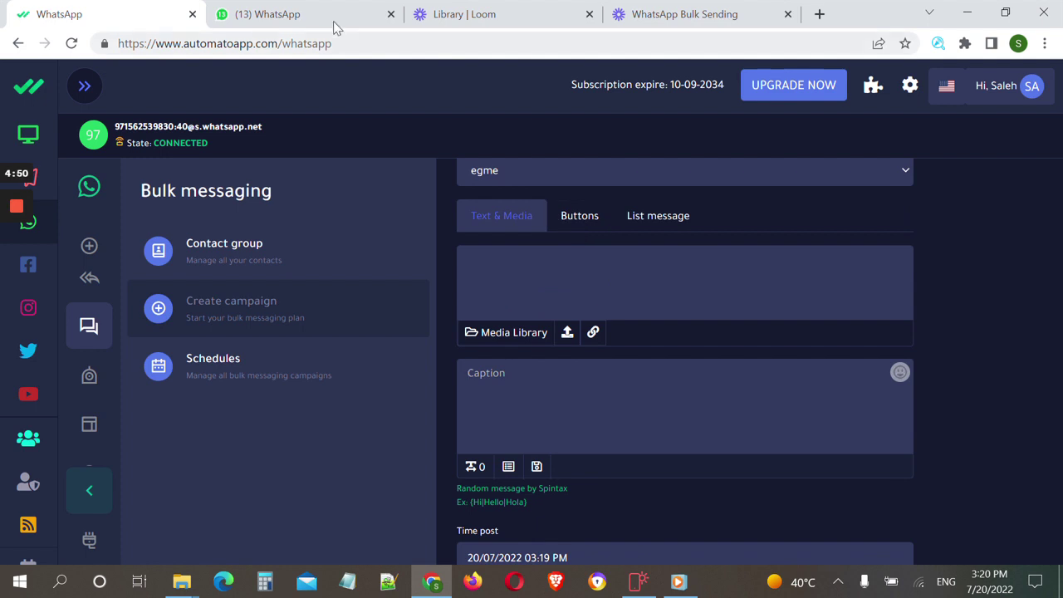
{"action": "left_click", "coordinate": [307, 14]}
{"action": "left_click", "coordinate": [59, 14]}
{"action": "left_click", "coordinate": [585, 221]}
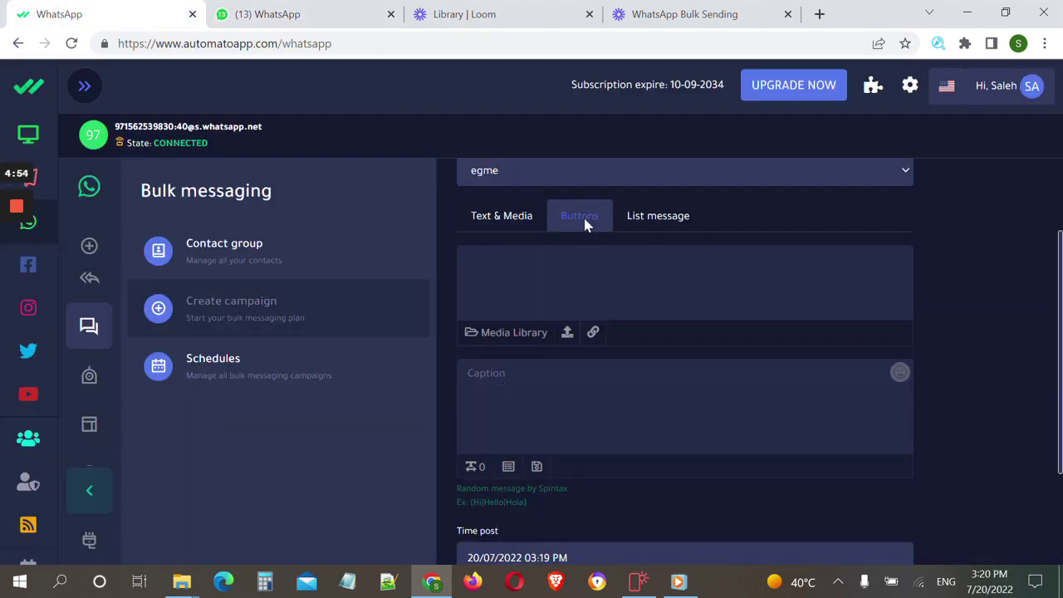
{"action": "scroll", "coordinate": [532, 332], "scroll_direction": "down", "scroll_amount": 4}
{"action": "scroll", "coordinate": [551, 361], "scroll_direction": "up", "scroll_amount": 5}
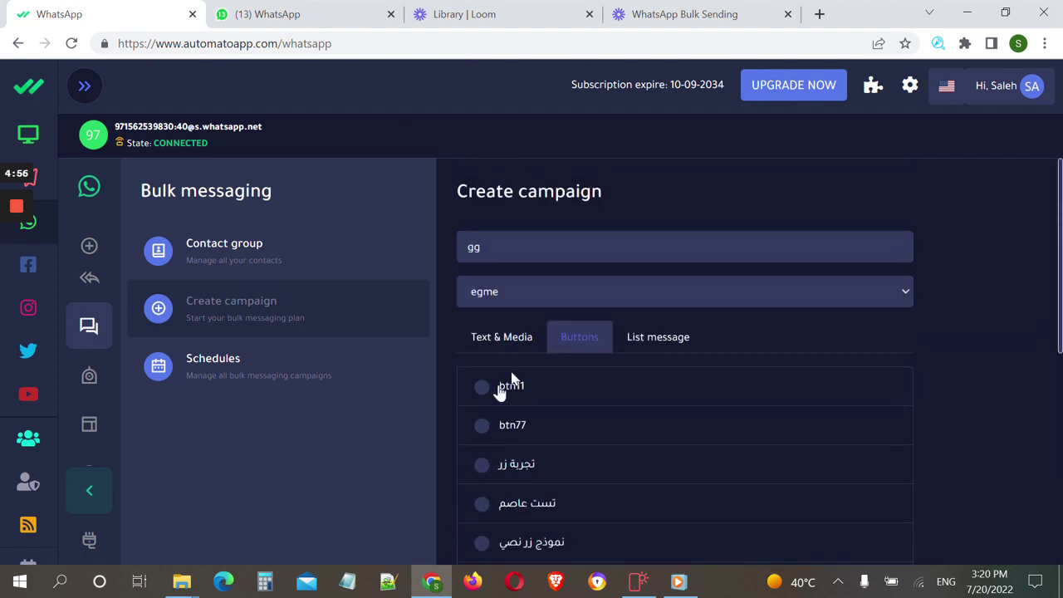
{"action": "left_click", "coordinate": [511, 401]}
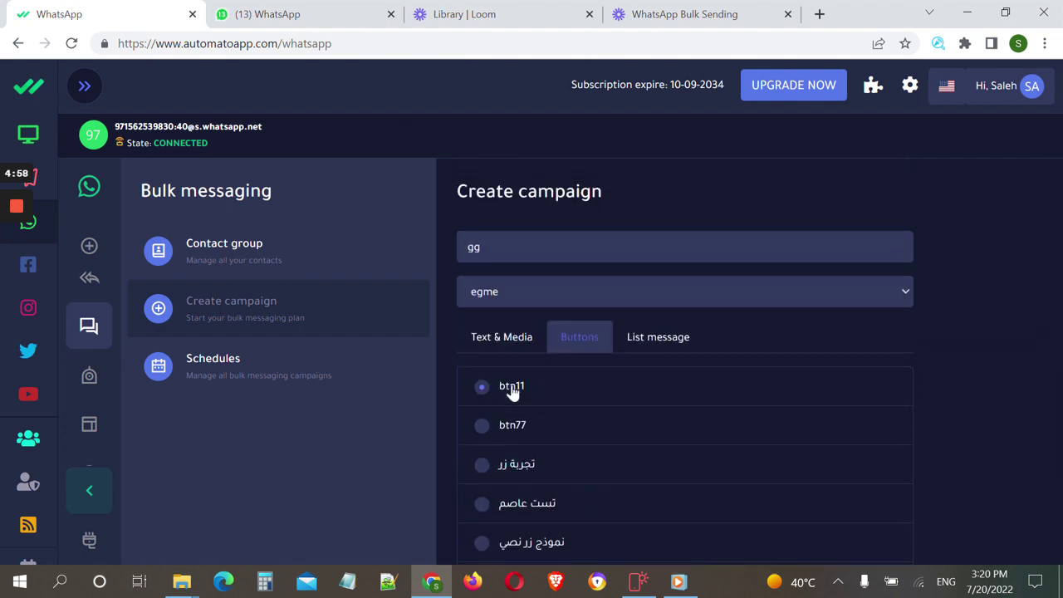
{"action": "scroll", "coordinate": [555, 368], "scroll_direction": "down", "scroll_amount": 5}
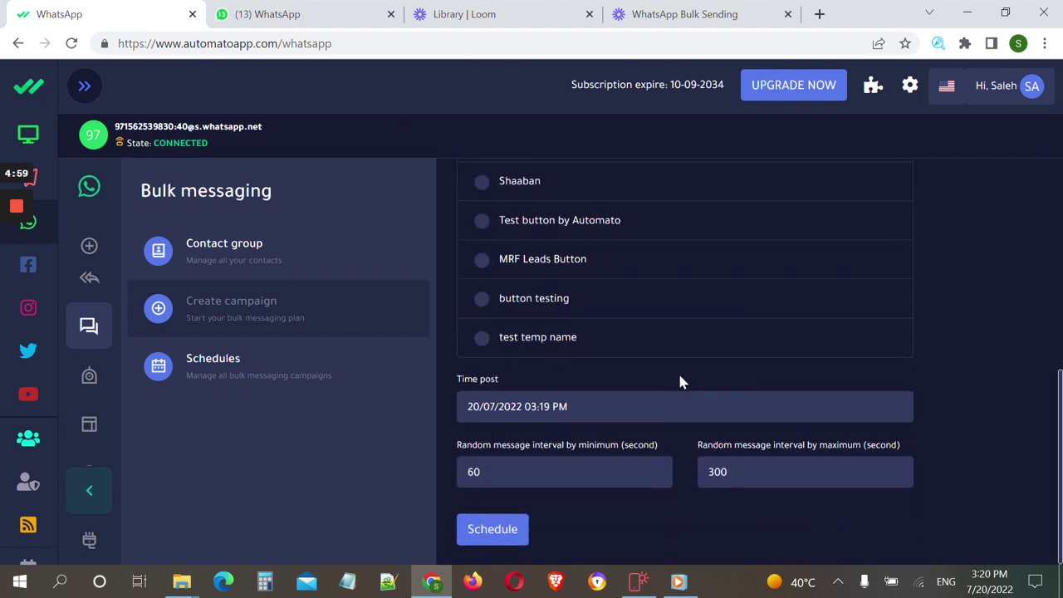
{"action": "left_click", "coordinate": [492, 531]}
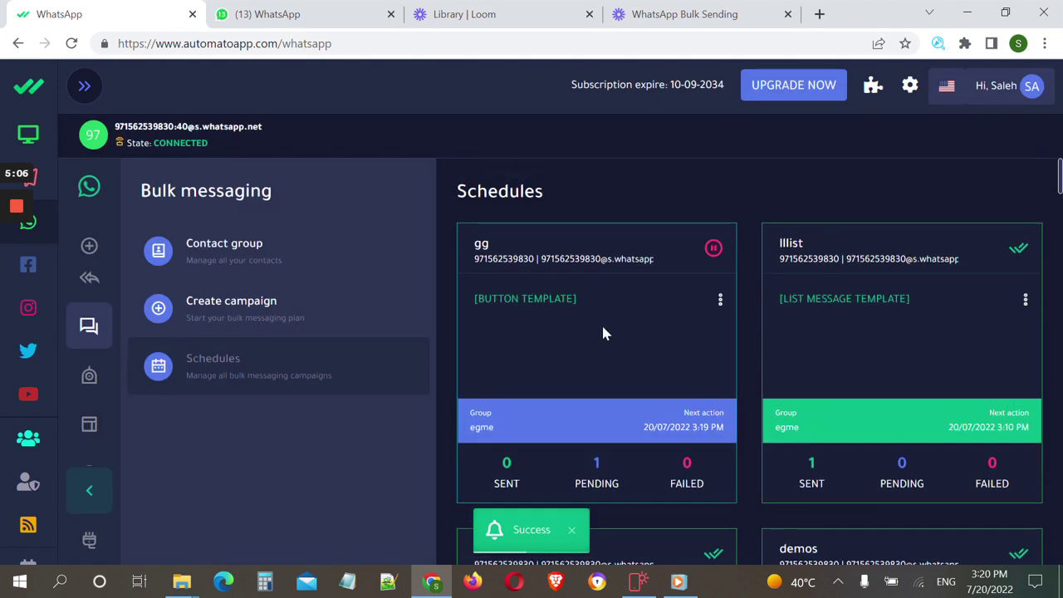
In WhatsApp Web, reply to the delivered message with its 'Text Button Tutorial' button
{"action": "left_click", "coordinate": [306, 17]}
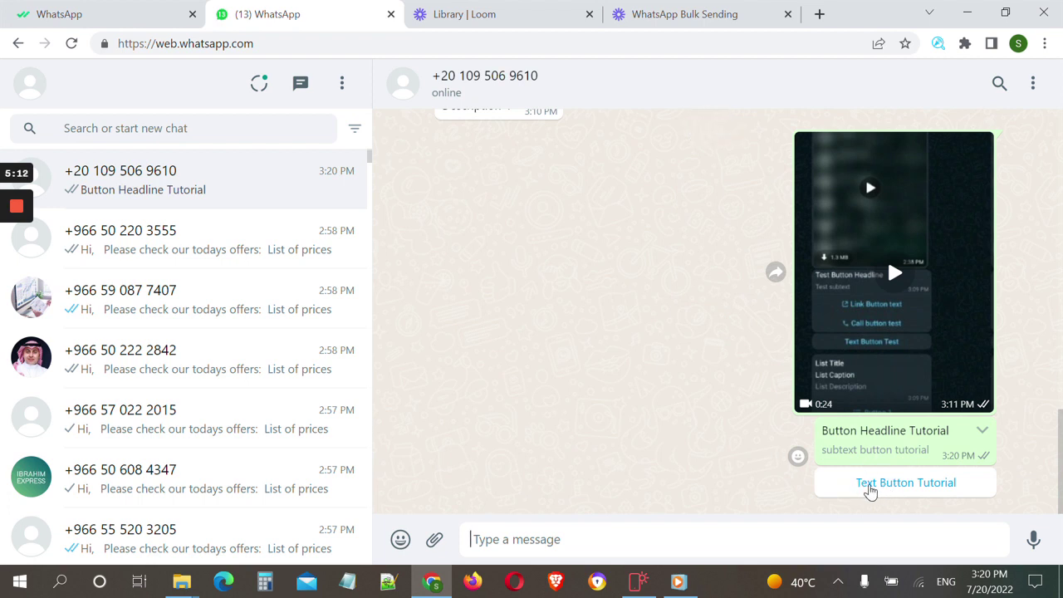
{"action": "left_click", "coordinate": [869, 491]}
{"action": "left_click_drag", "start_coordinate": [830, 485], "coordinate": [726, 474]}
{"action": "left_click", "coordinate": [708, 463]}
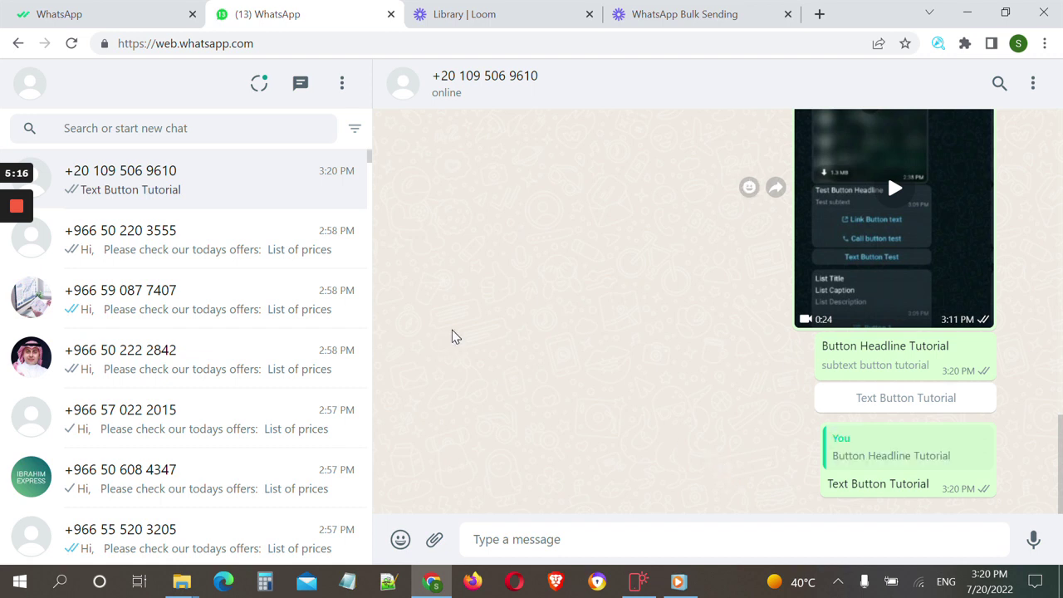